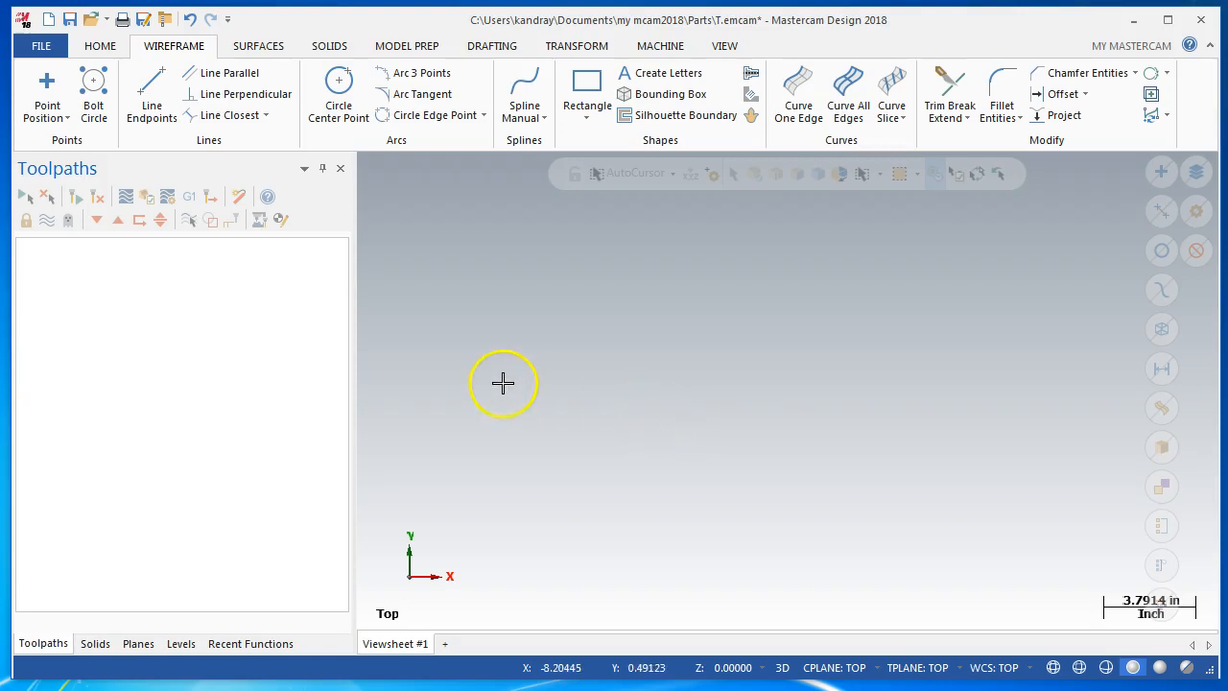
Open the Planes manager and turn on the option to always display the plane gnomon
left_click(139, 644)
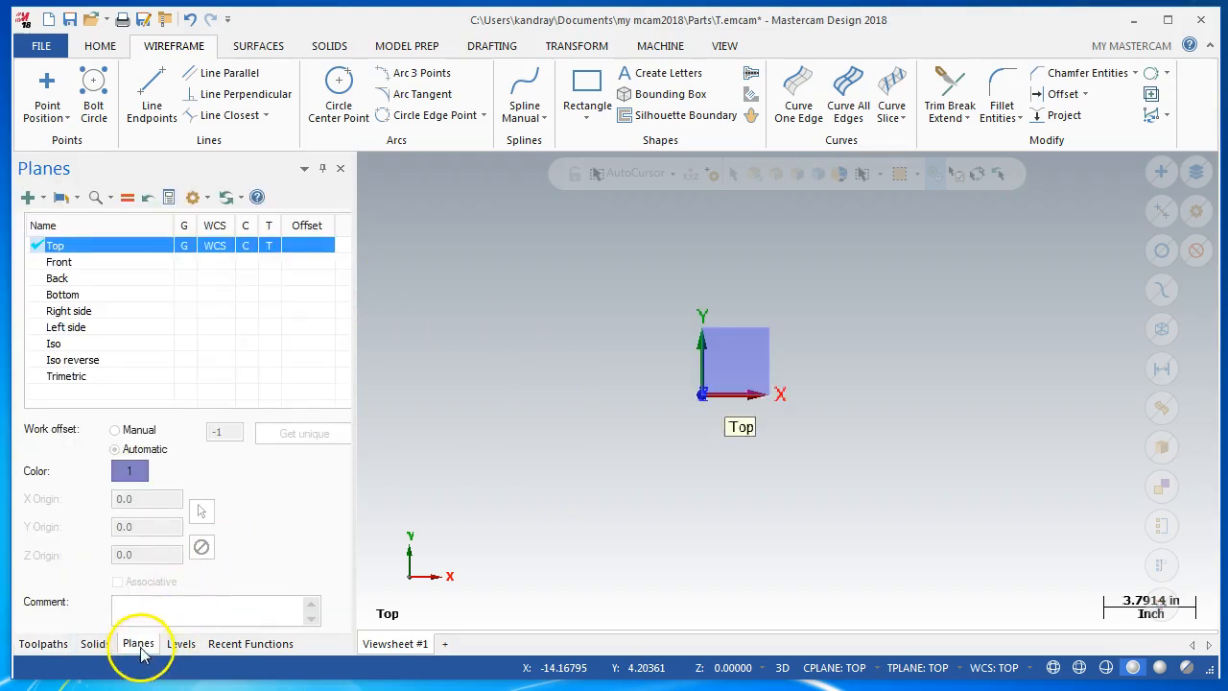
left_click(207, 201)
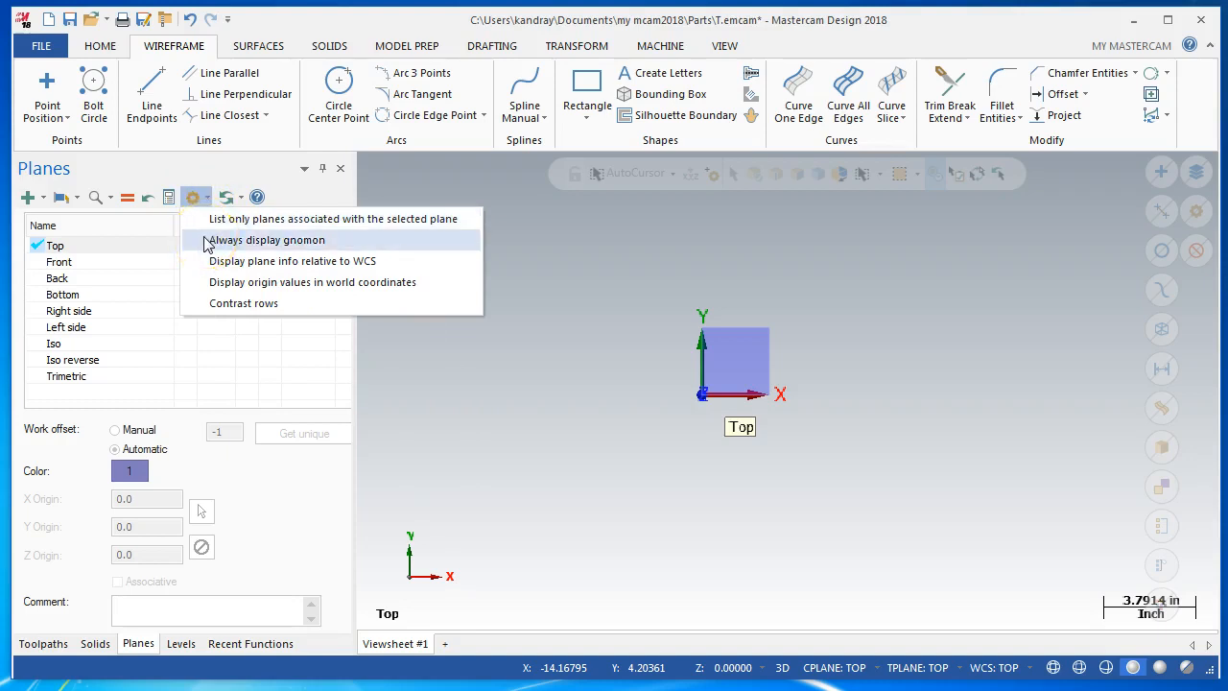
left_click(204, 241)
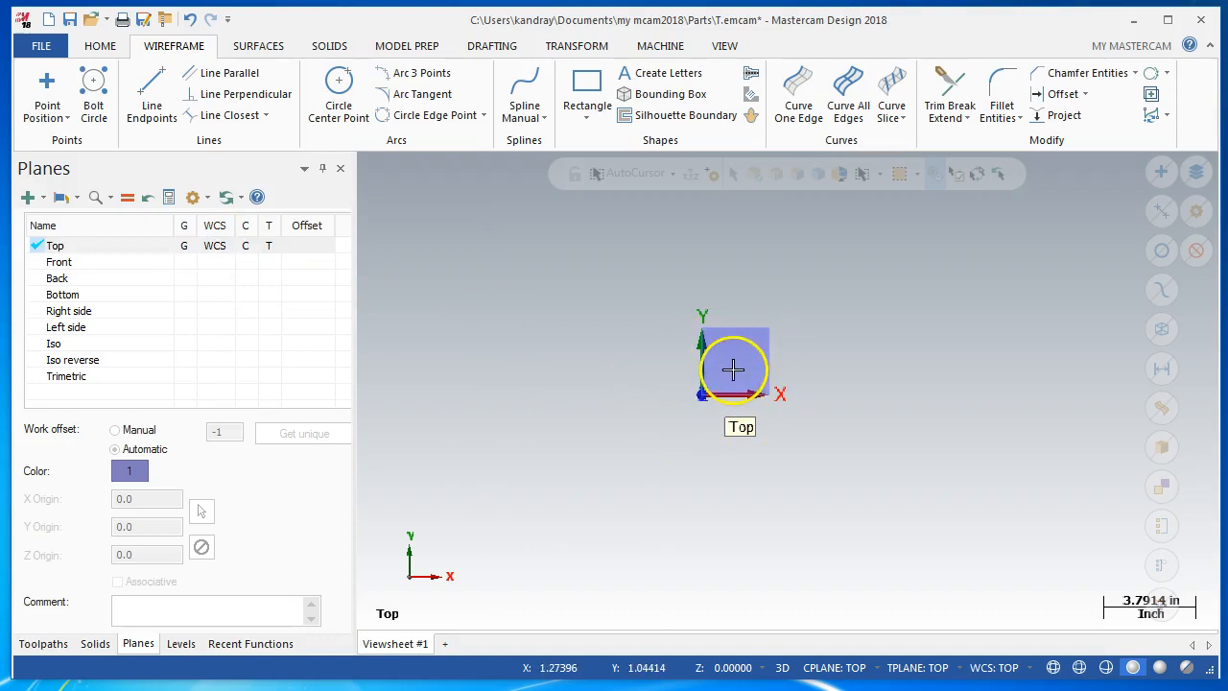
Rotate the view to examine the gnomon's three axes, and return to the Top graphics view
middle_click_drag(774, 428, 712, 407)
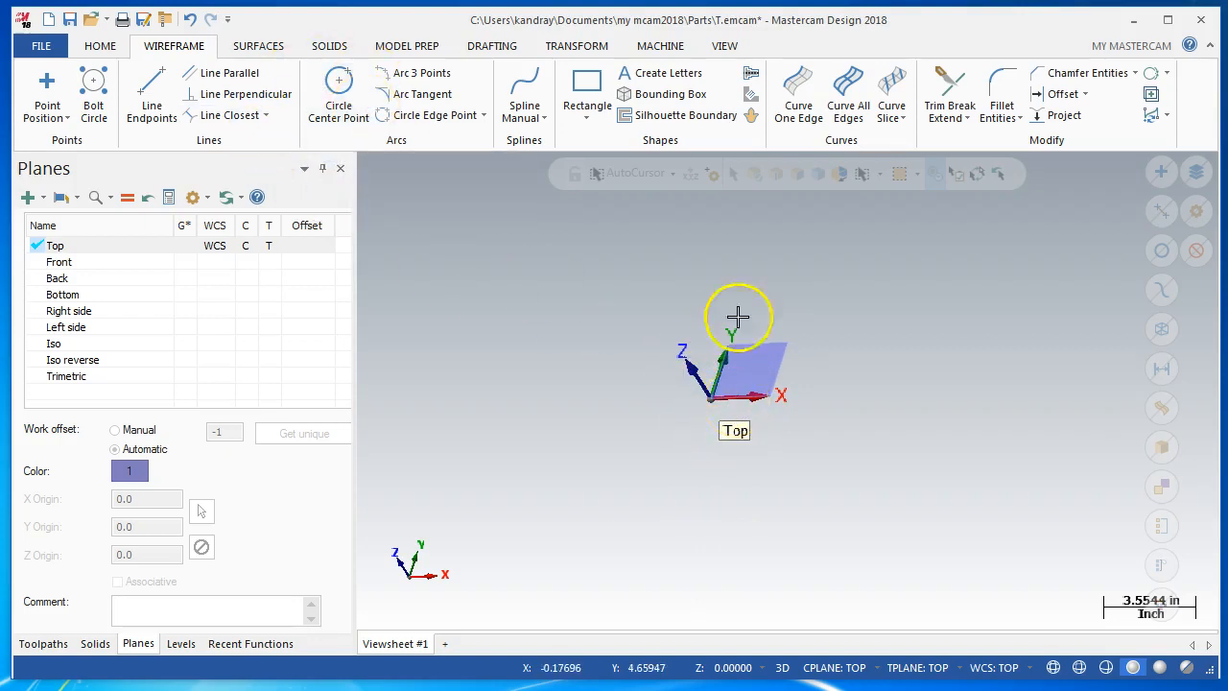
left_click(726, 48)
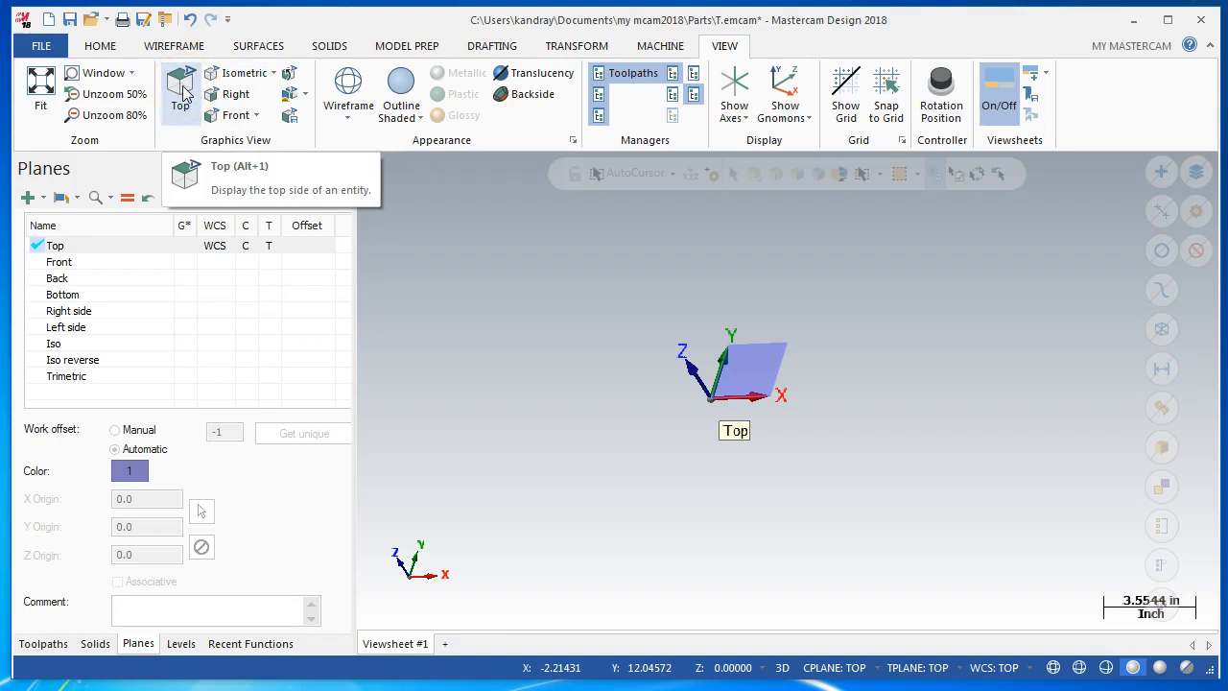
left_click(183, 91)
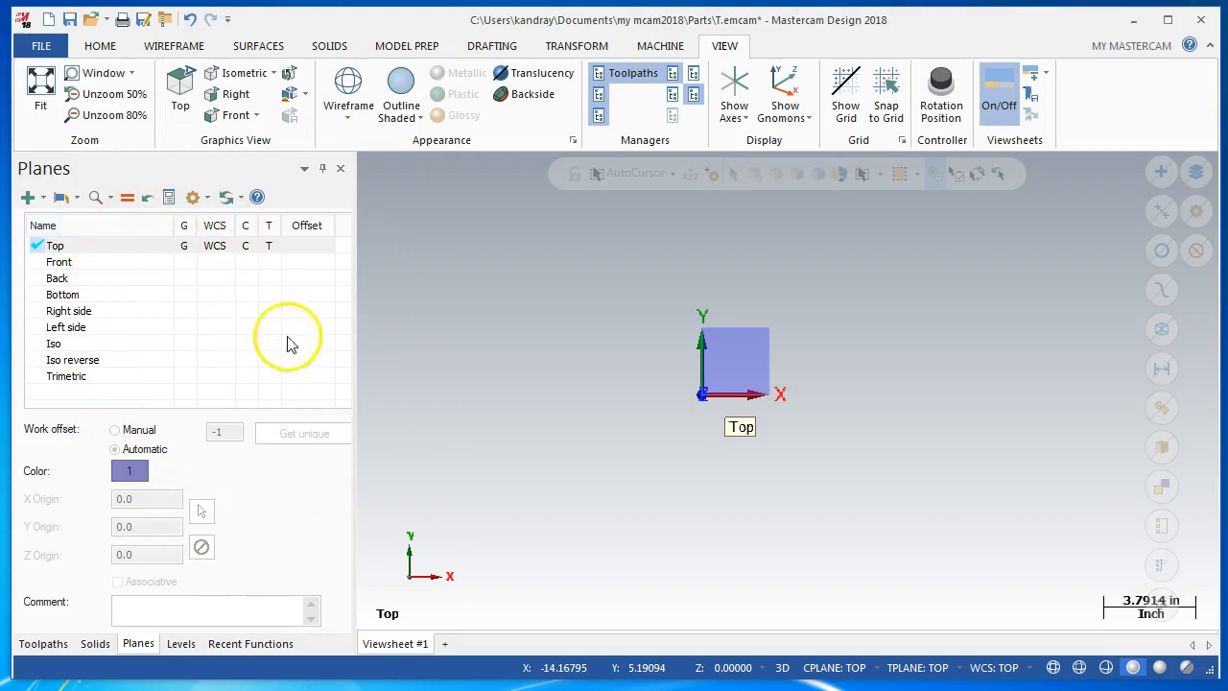
Set the manager panels to auto-hide and check that they expand from their collapsed tabs
left_click(323, 169)
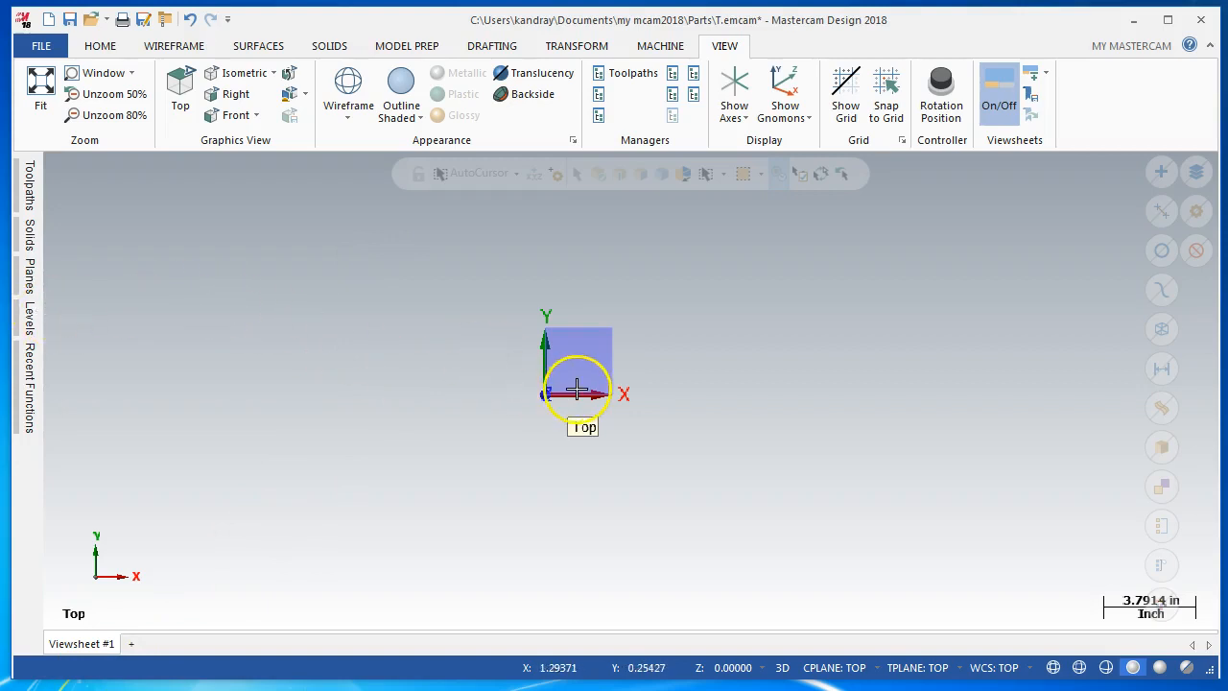
mouse_move(30, 226)
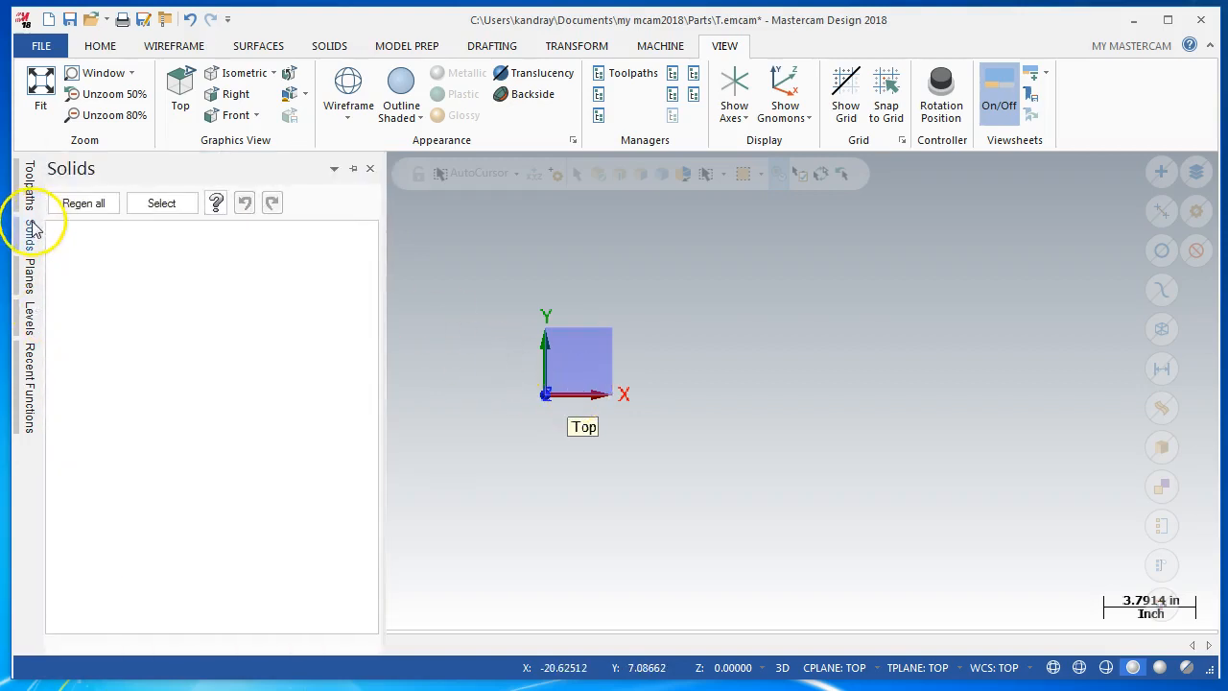
mouse_move(38, 192)
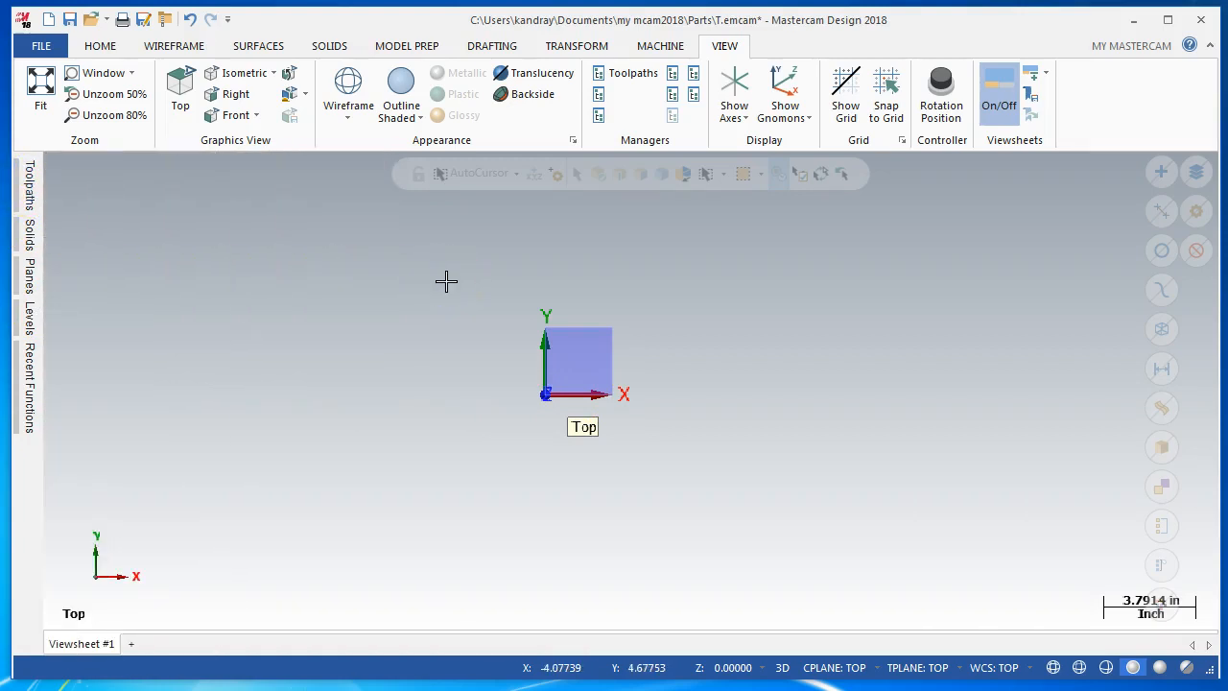
Draw a rectangle from the origin, about 8.48 in wide and 6.42 in high, toward positive X and Y
left_click(178, 46)
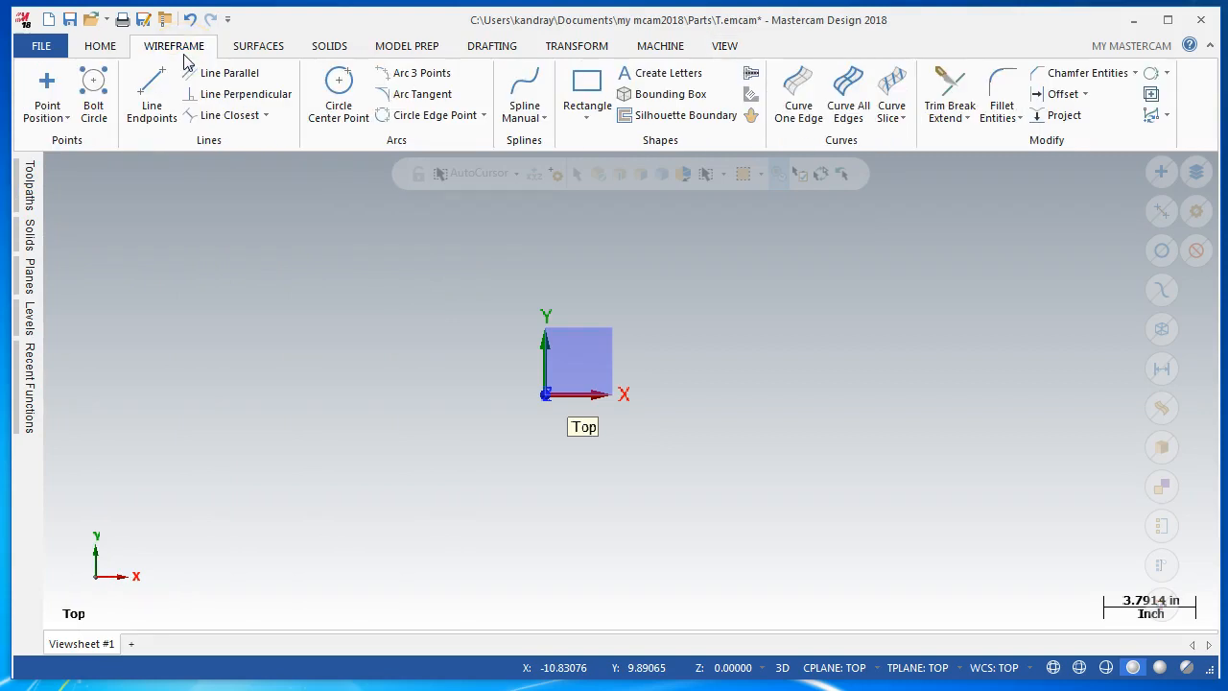
left_click(588, 87)
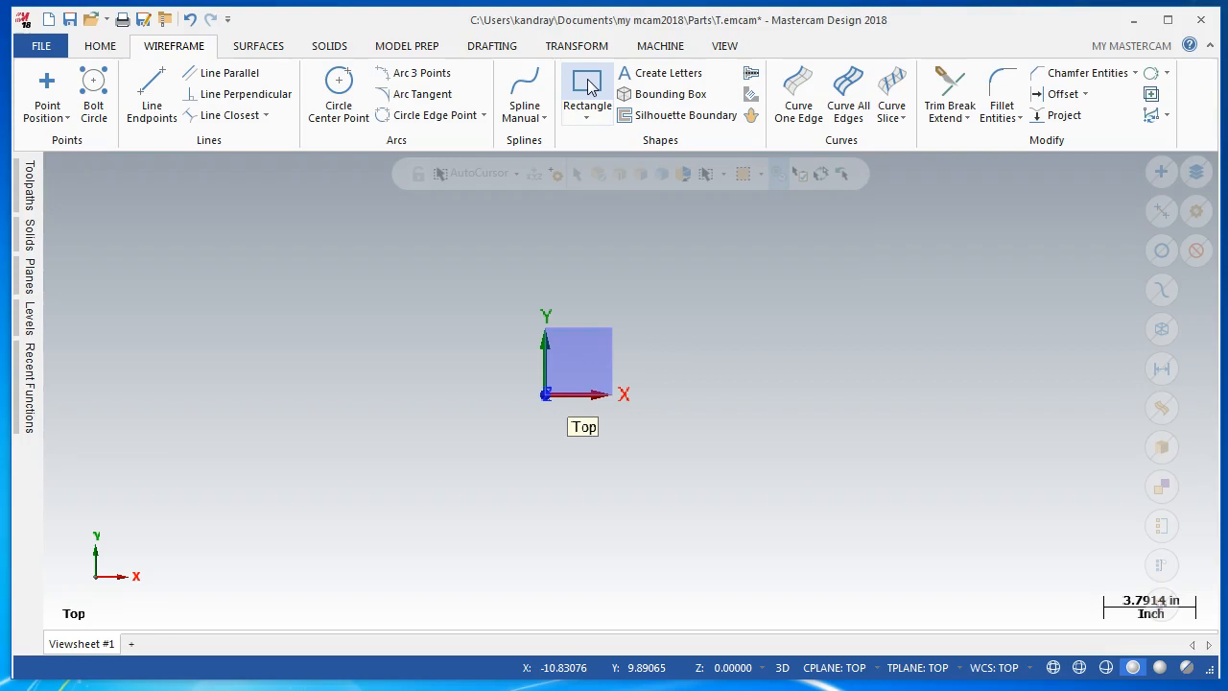
left_click(588, 85)
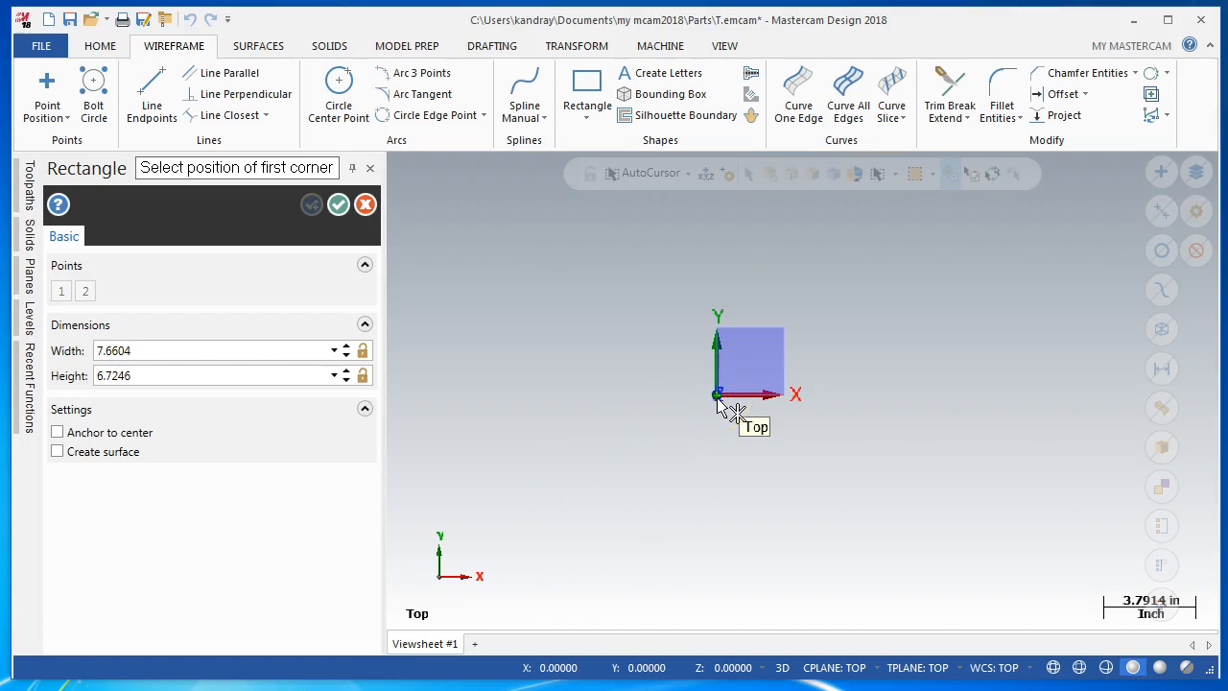
left_click(717, 395)
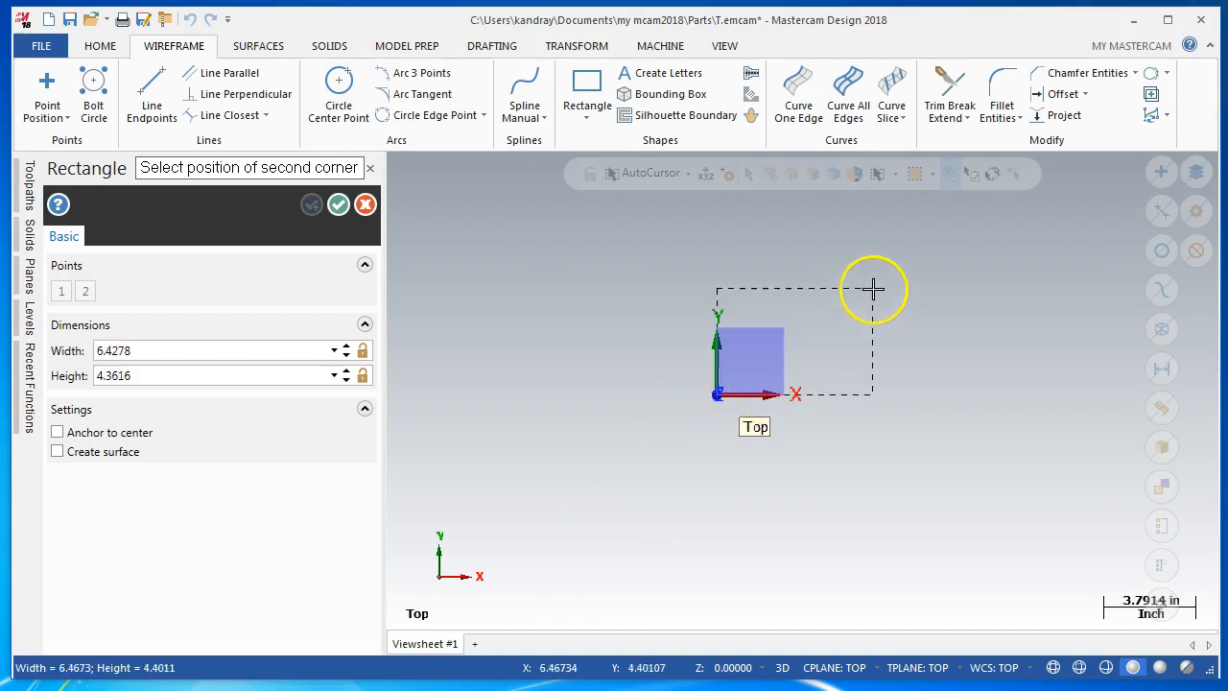
left_click(923, 239)
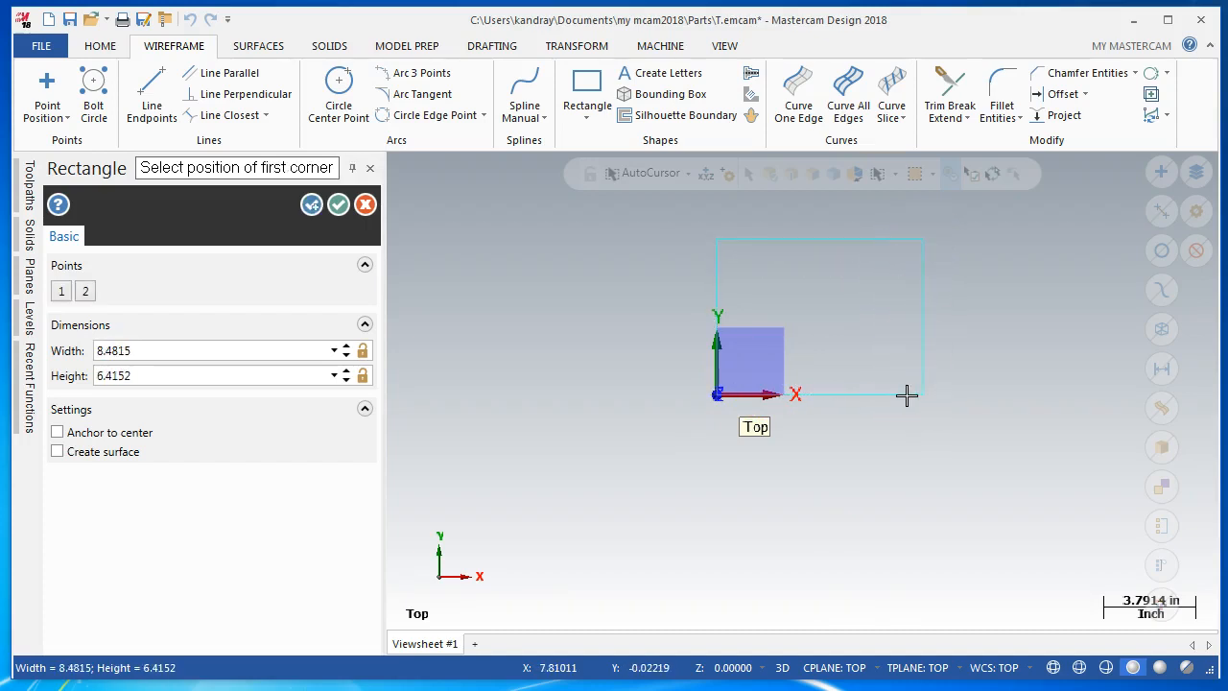
left_click(841, 474)
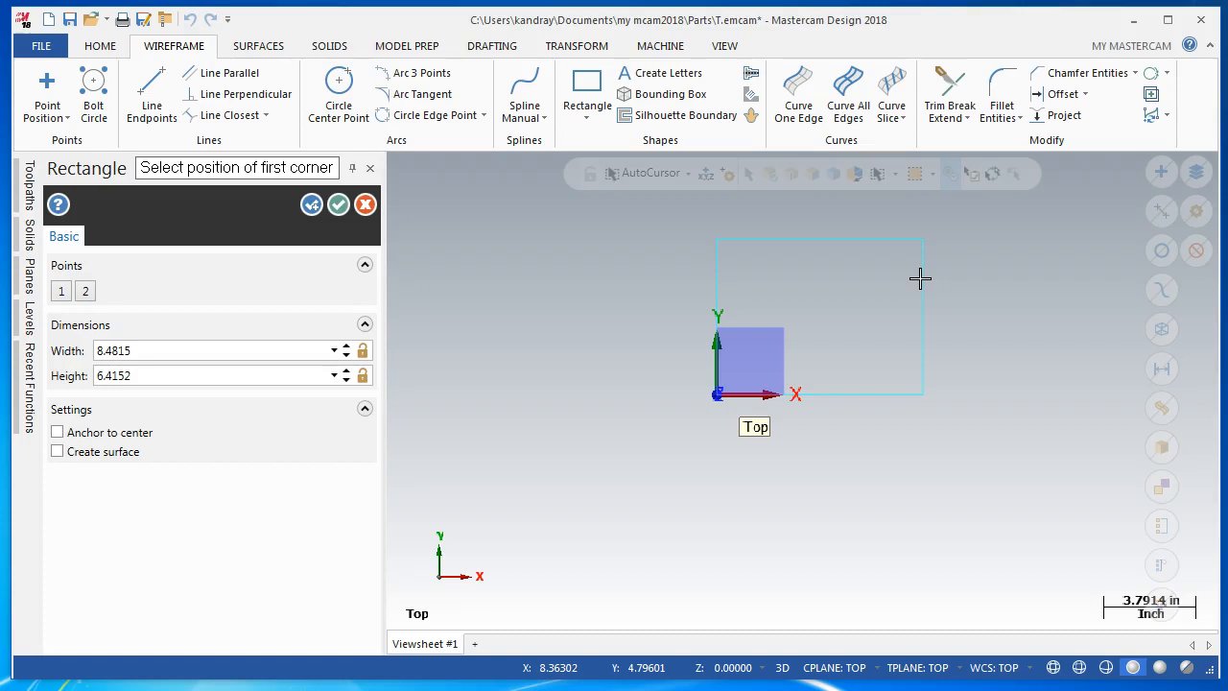
Set the rectangle's width to 8 and its height to 7
left_click(144, 352)
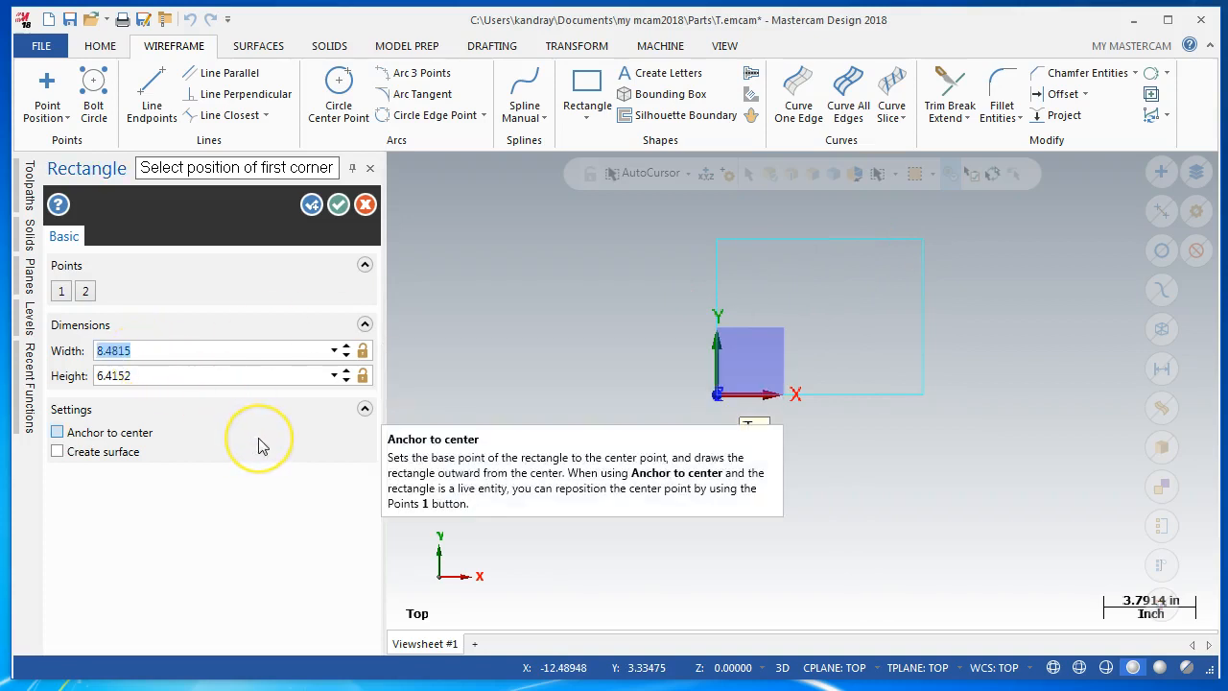
type("8")
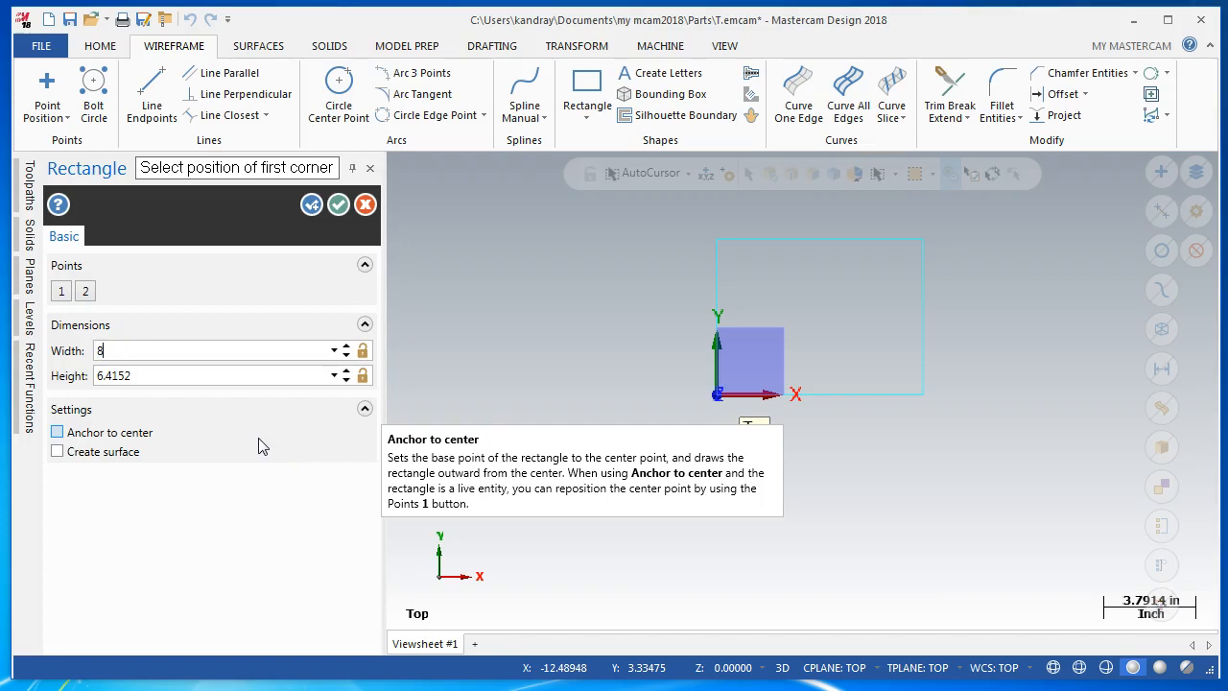
key("Tab")
type("7")
key("Tab")
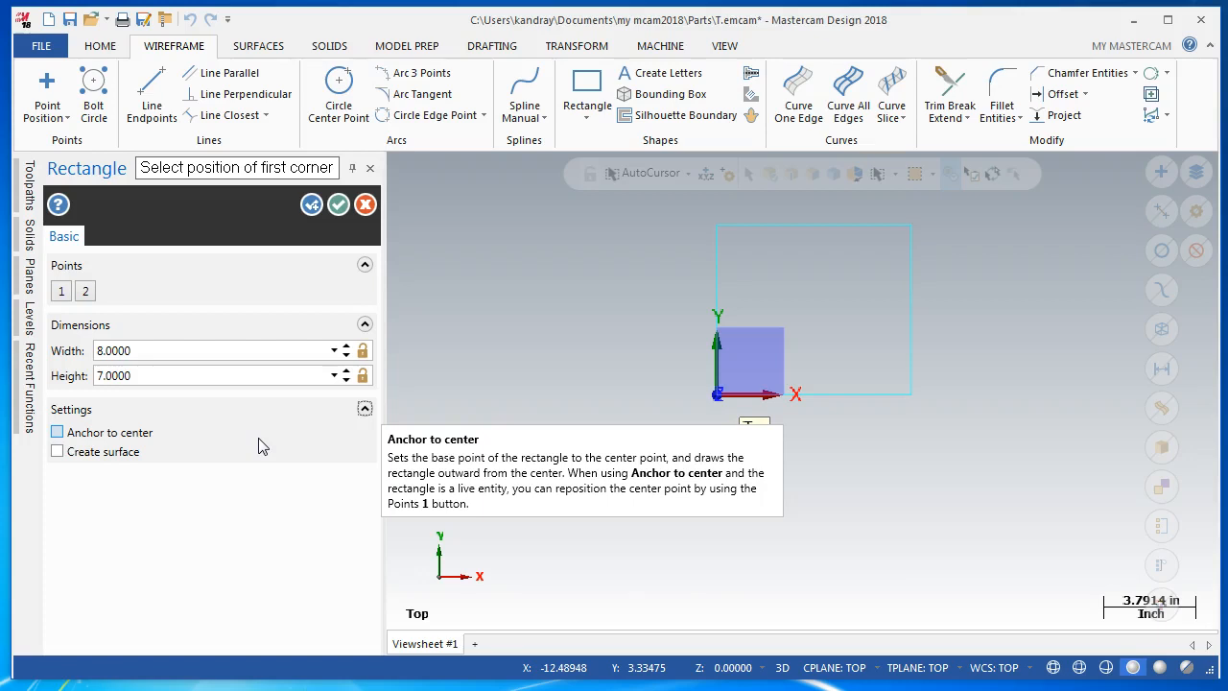
Move the rectangle's first corner to about X 5.32, Y 2.98, and back to the origin
left_click(62, 291)
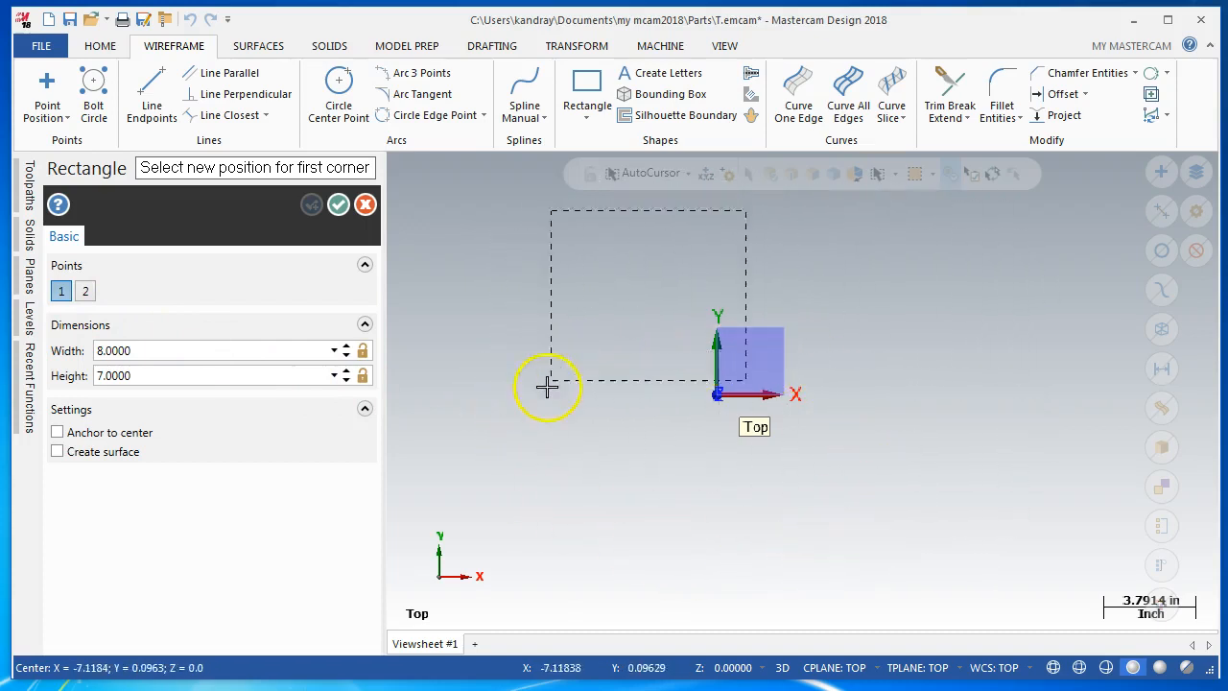
left_click(844, 325)
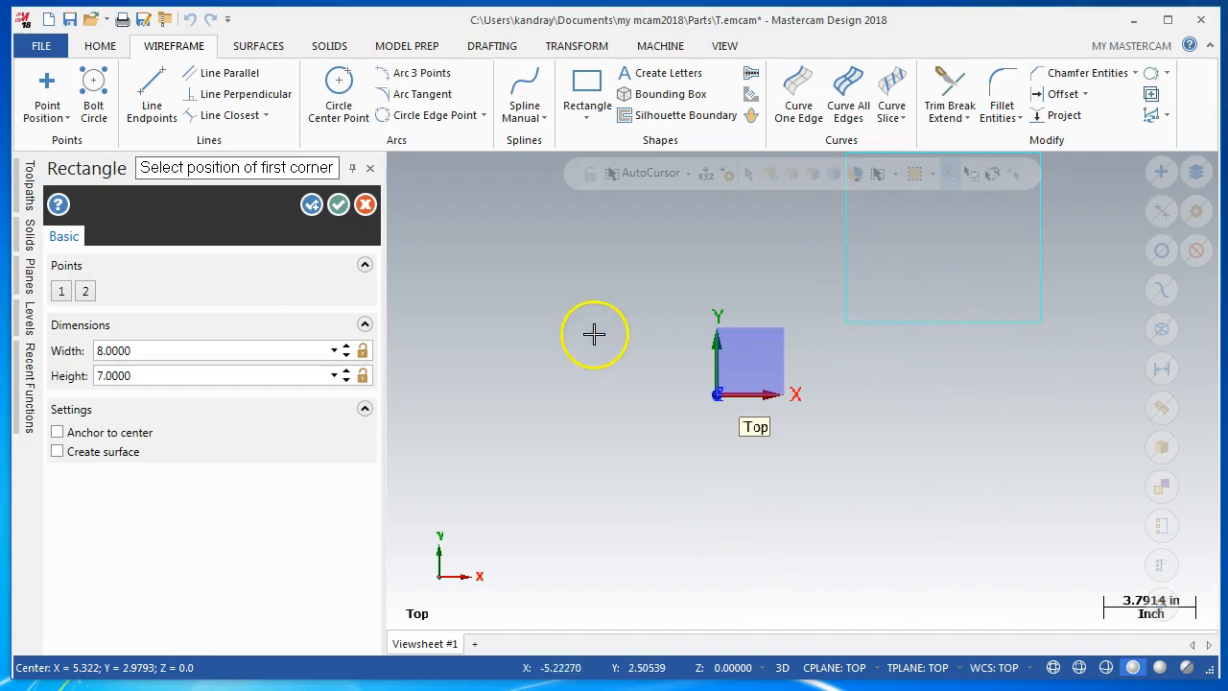
left_click(62, 291)
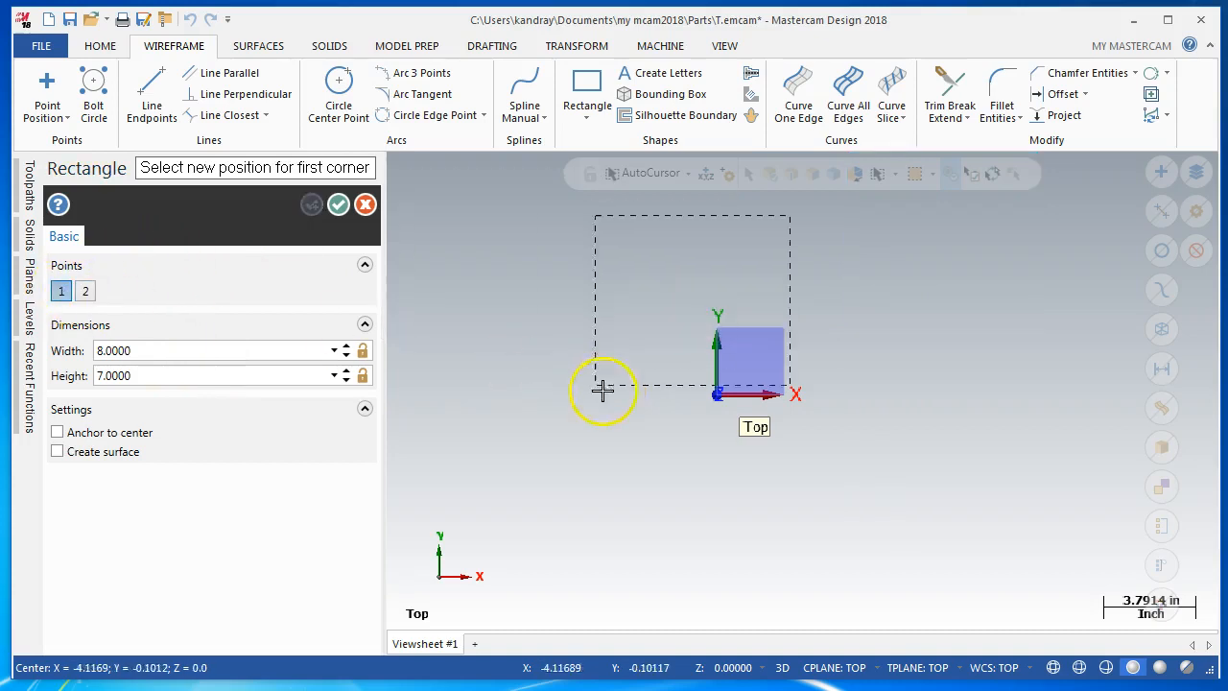
left_click(719, 394)
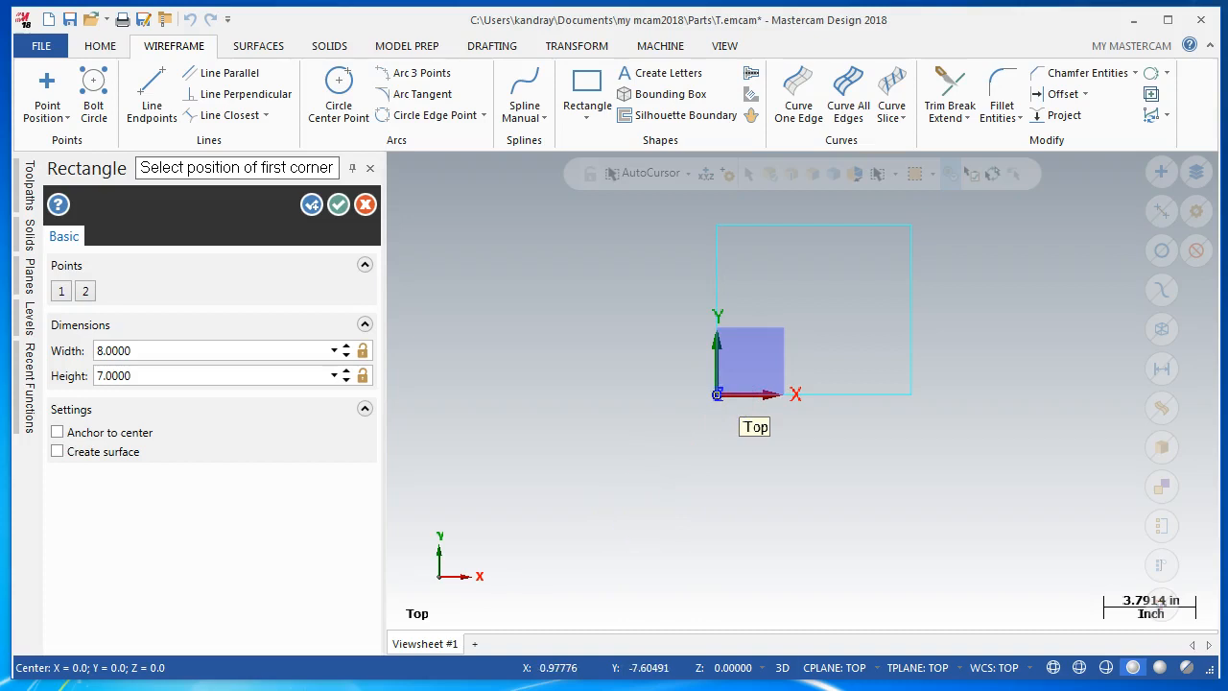
Set the rectangle's height to 10
left_click(161, 376)
type("10")
key("Return")
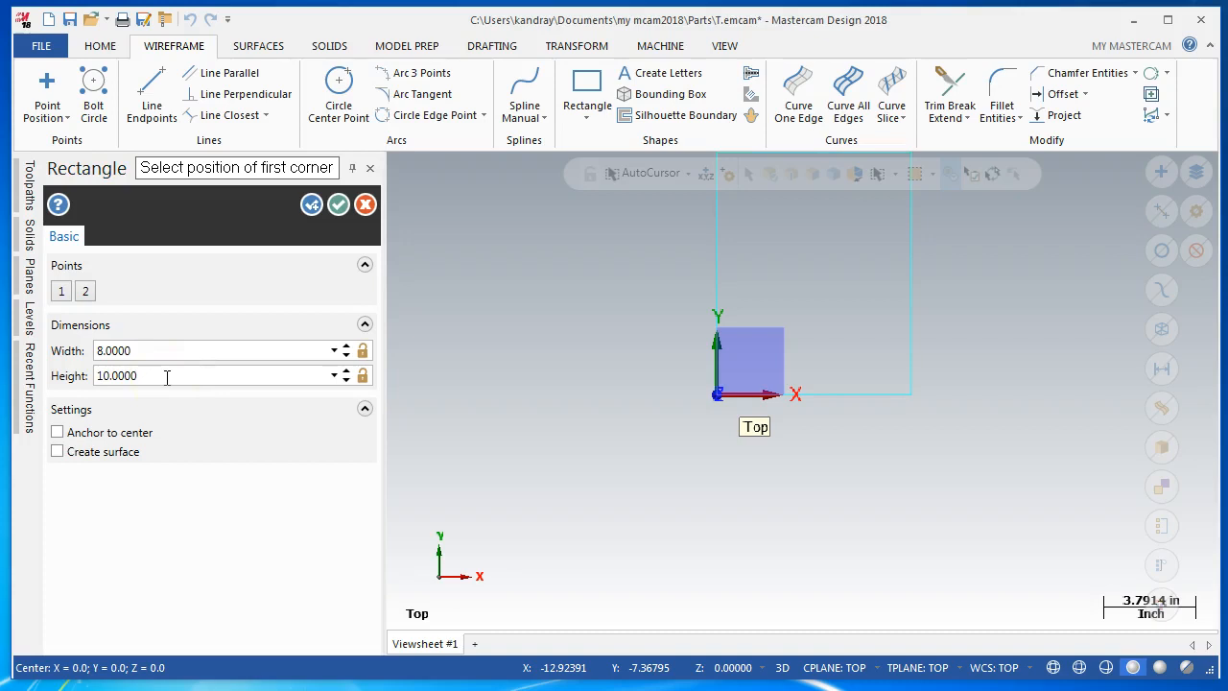
key("alt+F1")
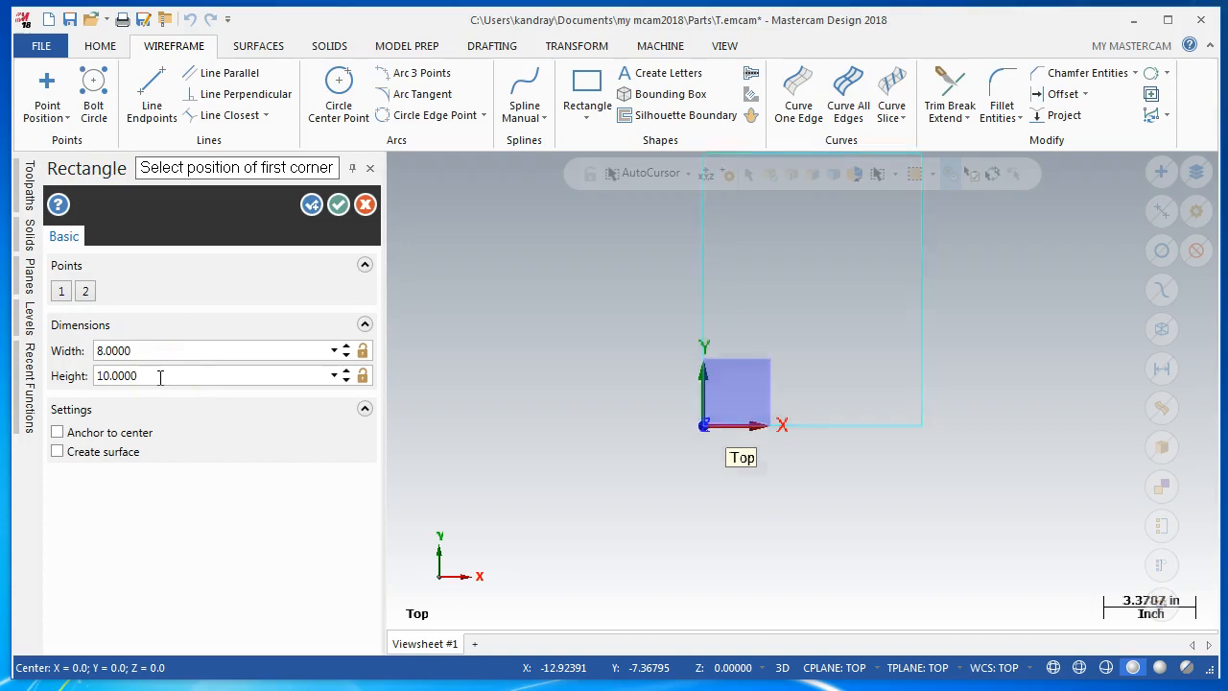
key("alt+F2")
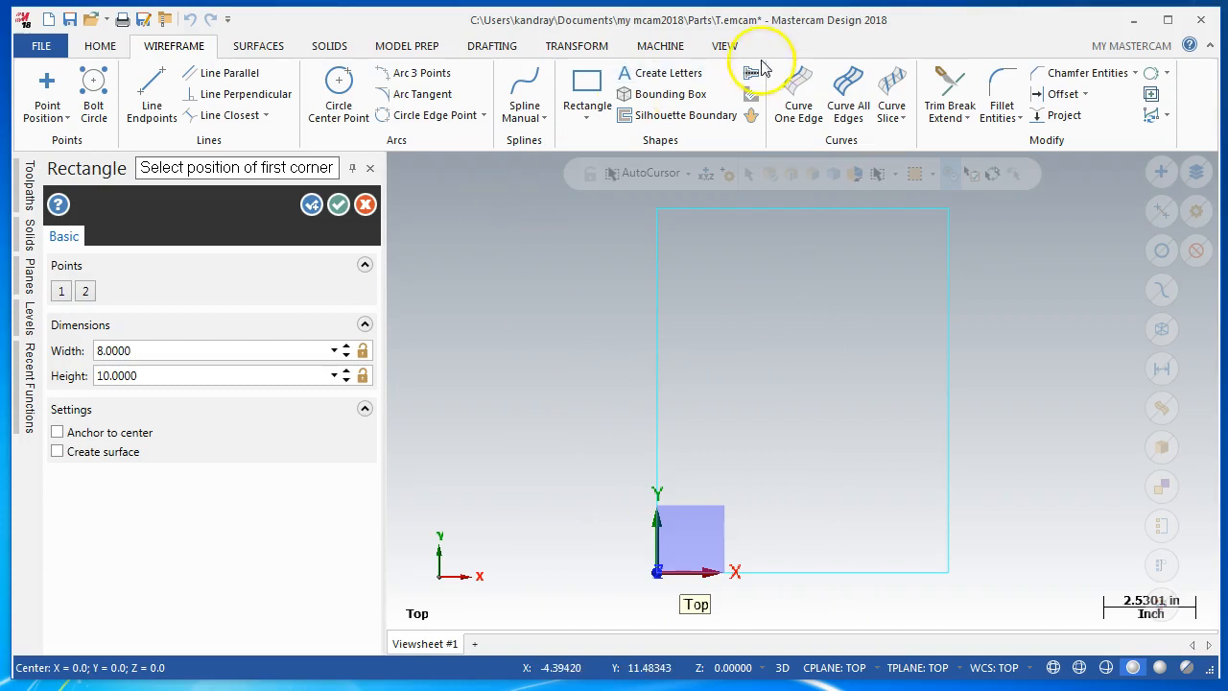
left_click(728, 48)
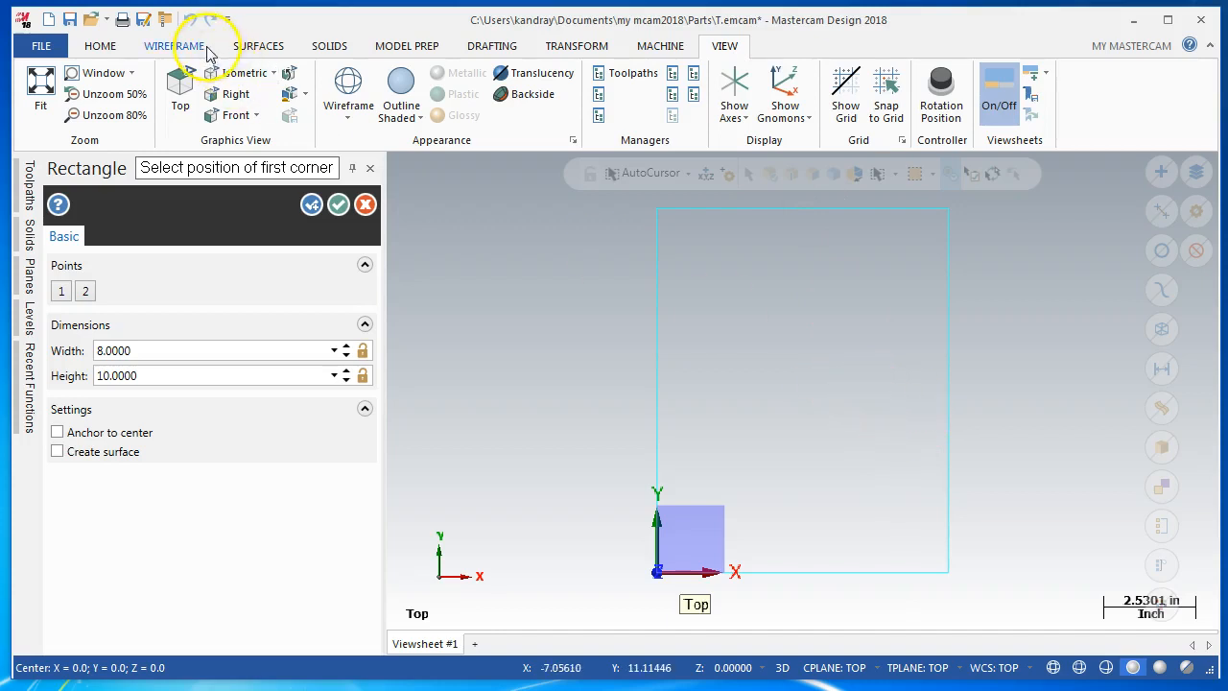
left_click(174, 46)
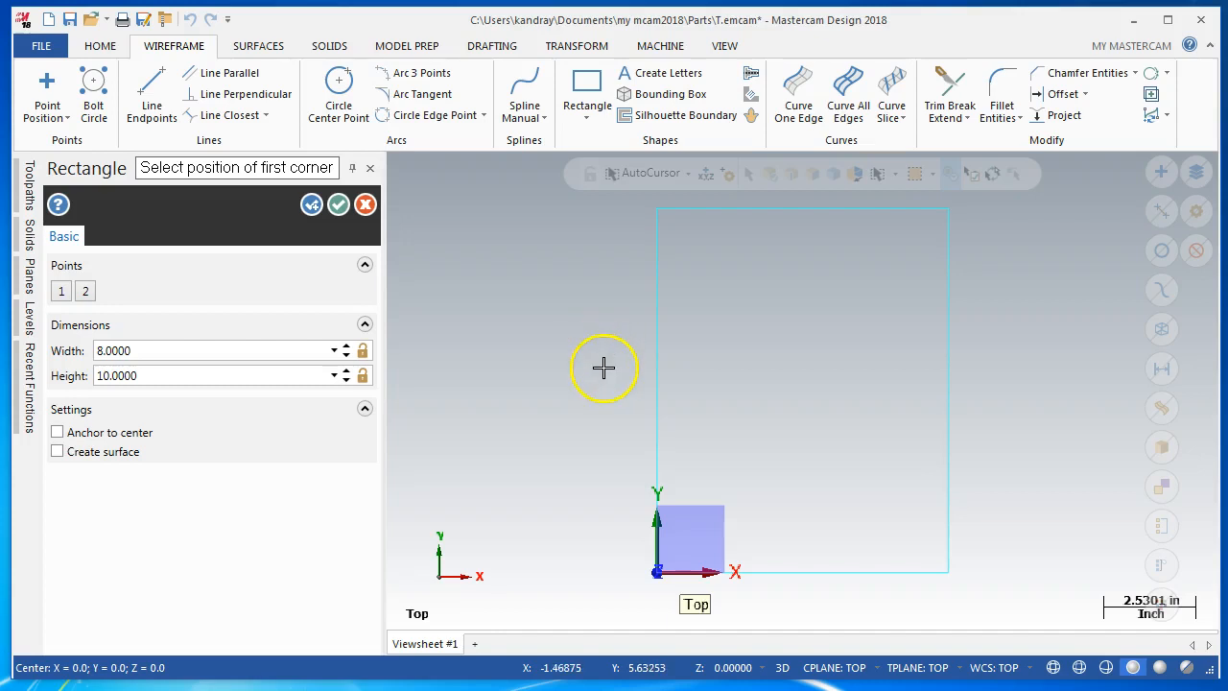
Accept the rectangle with the option to create another one, and exit the Rectangle command
left_click(339, 209)
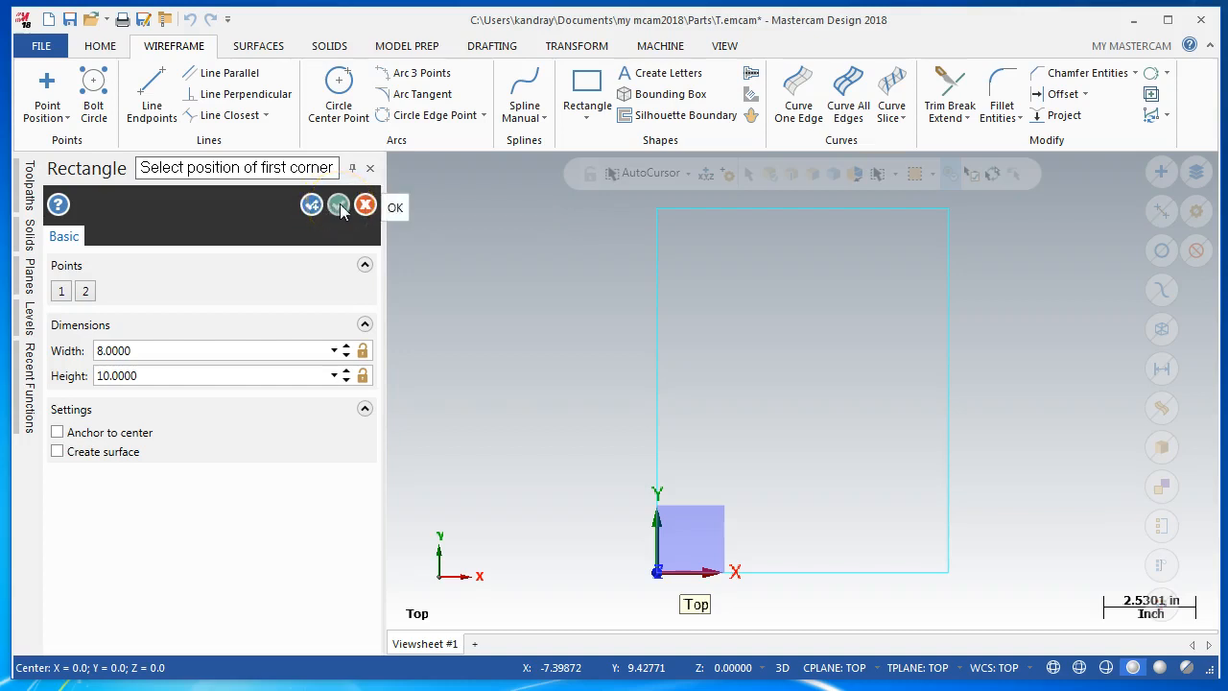
left_click(366, 206)
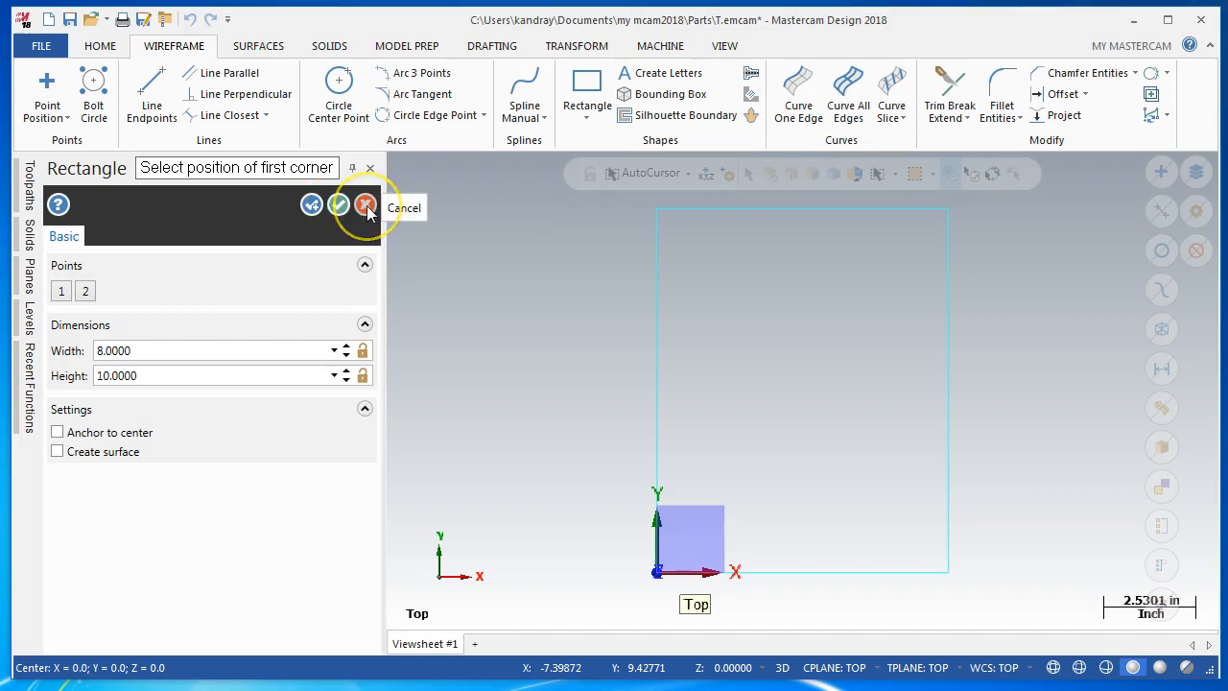
left_click(313, 206)
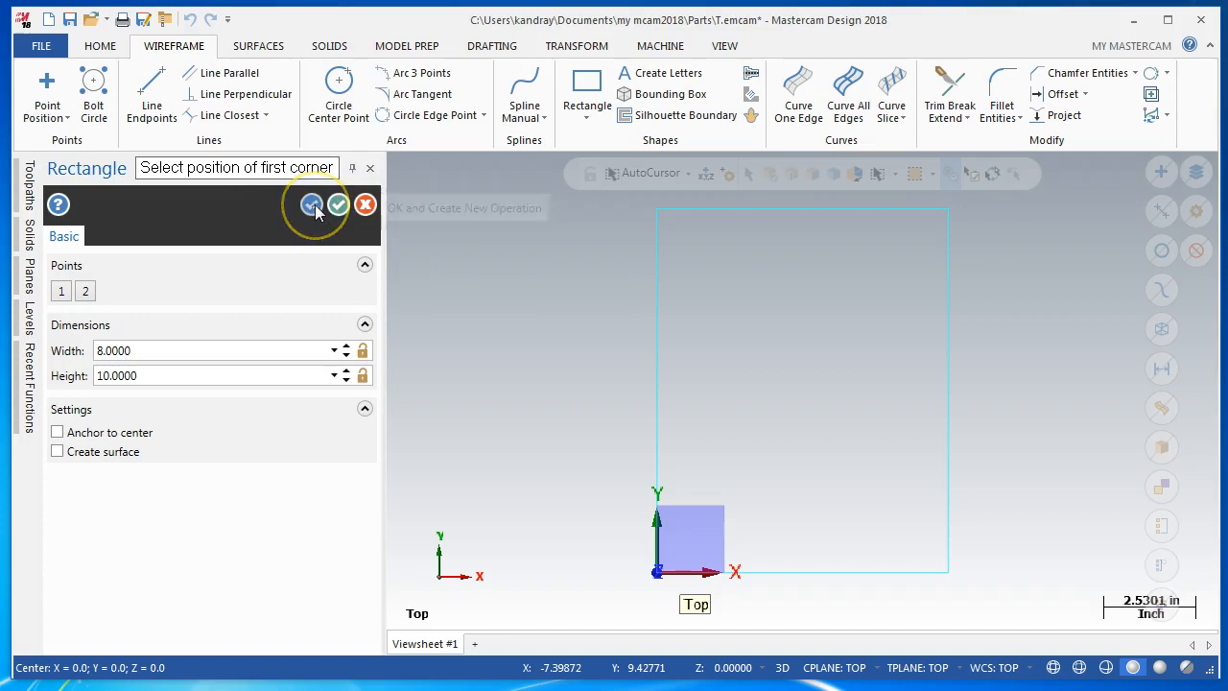
left_click(316, 205)
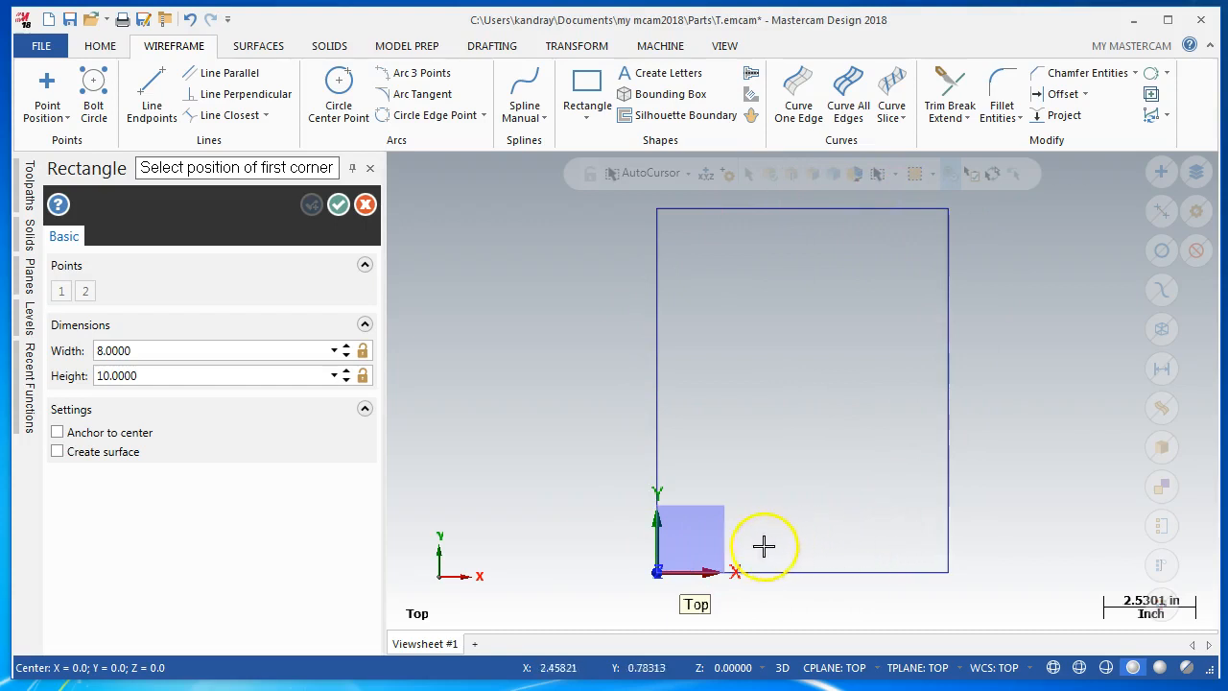
right_click(525, 247)
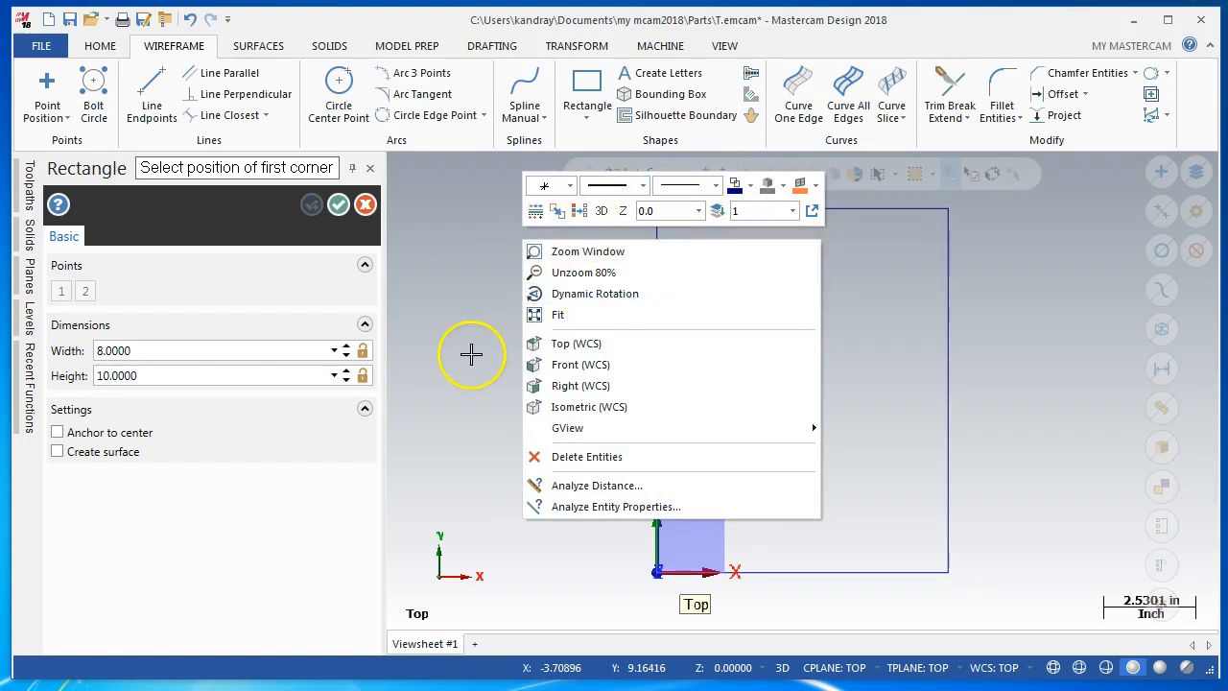
key("Escape")
key("Escape")
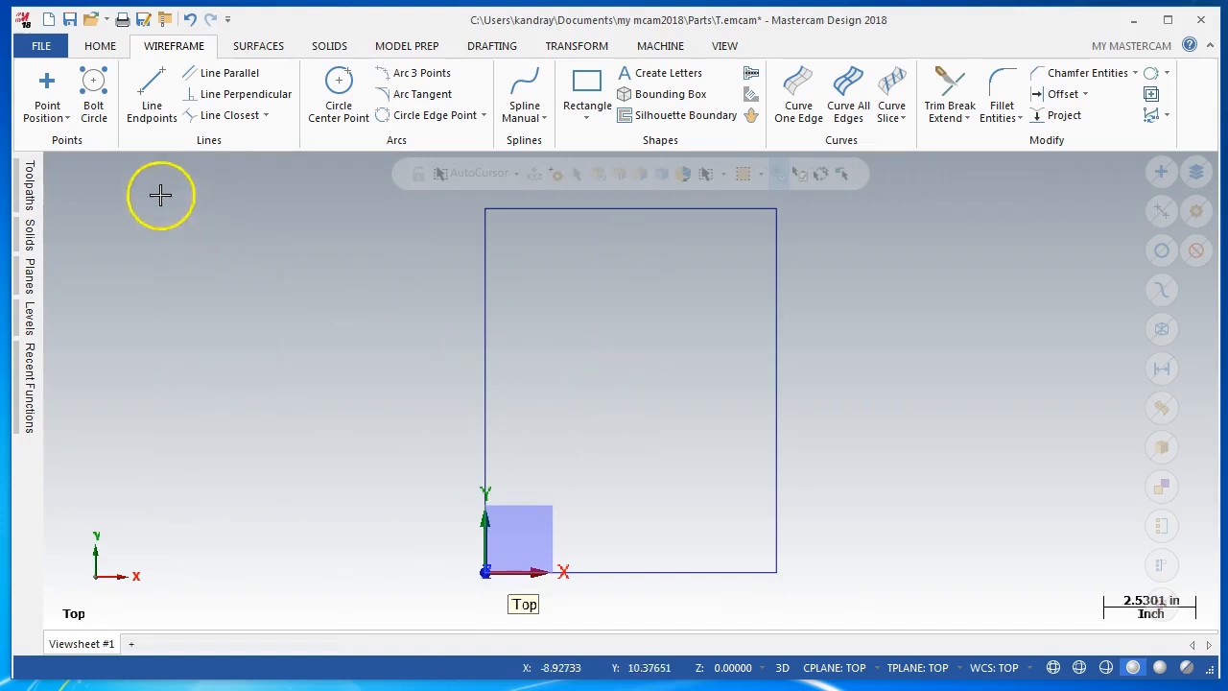
Restart the Rectangle command and lock the width at 8 and the height at 10
left_click(587, 86)
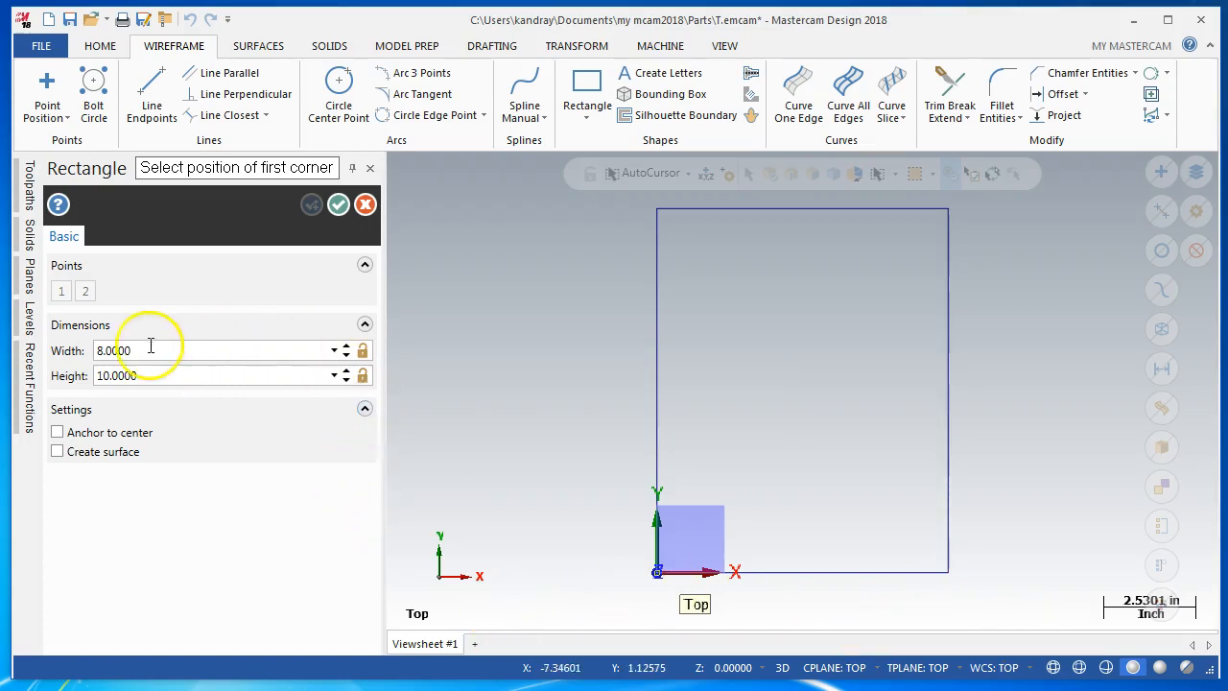
left_click(362, 351)
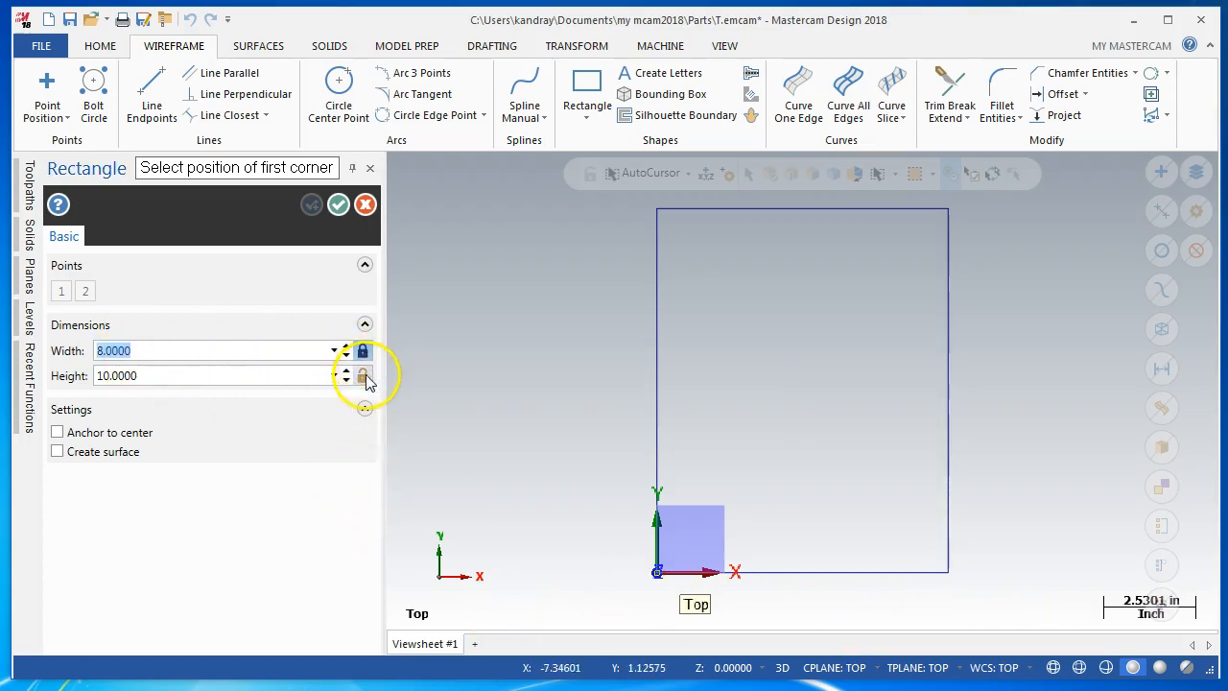
left_click(362, 375)
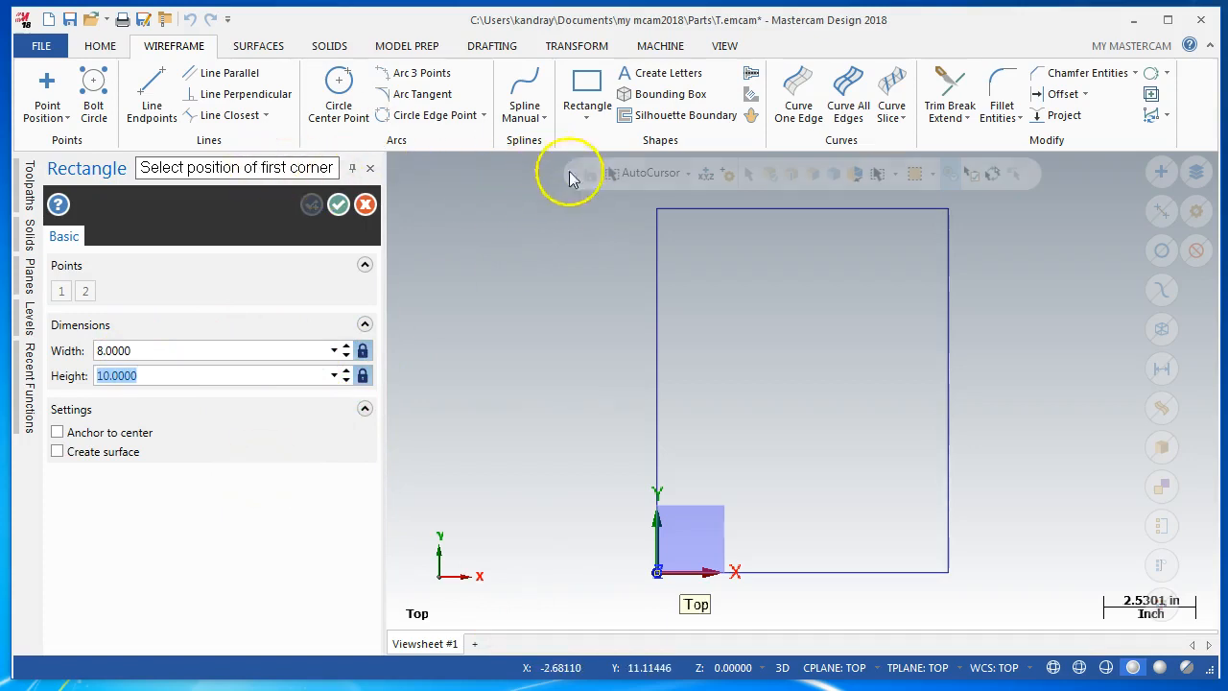
Place the locked 8 by 10 rectangle with its first corner at the exact coordinates 9,0,0
left_click(688, 174)
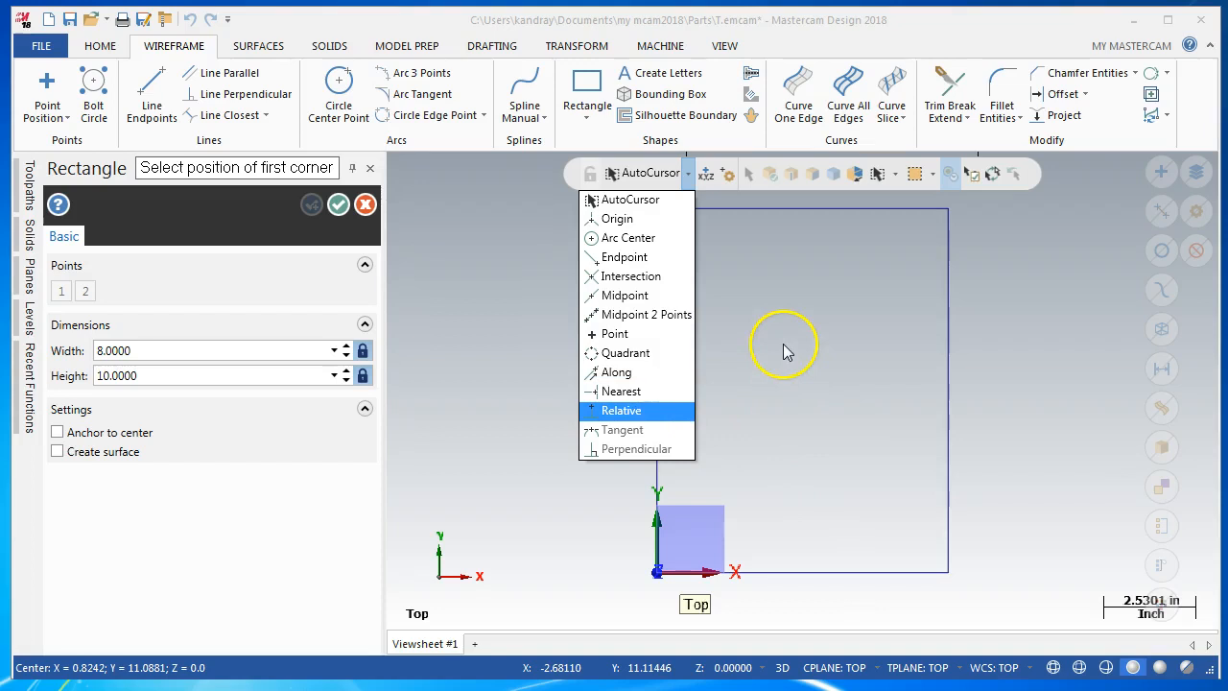
left_click(707, 173)
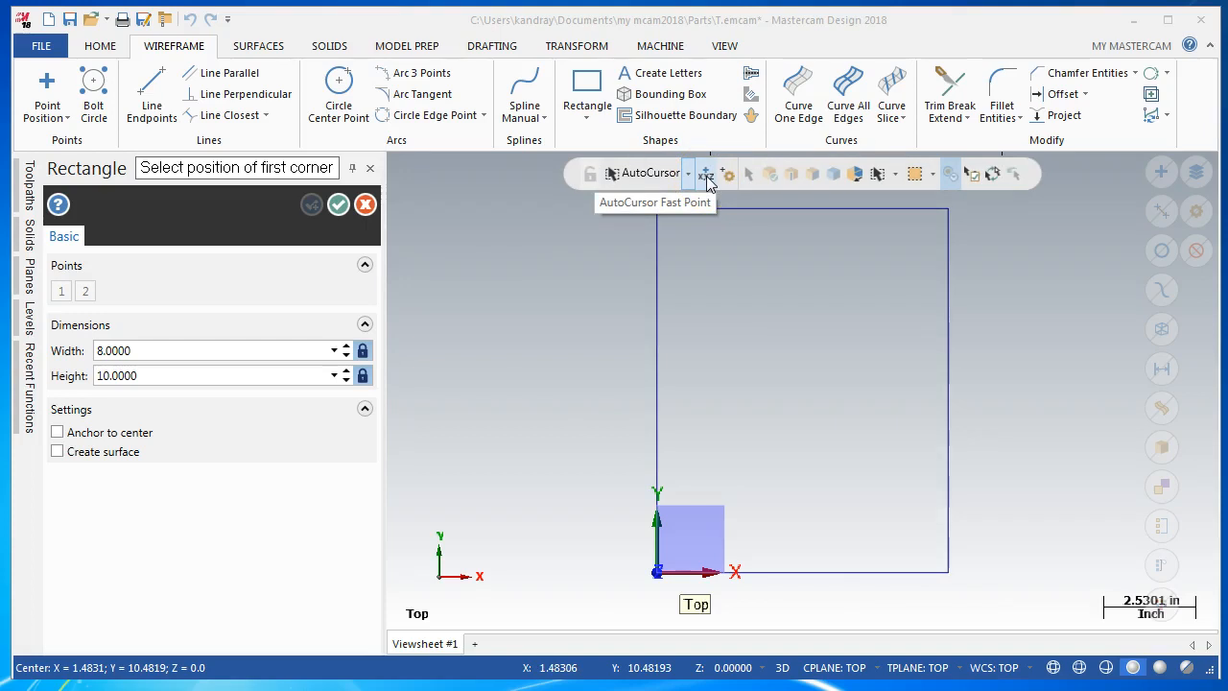
left_click(707, 178)
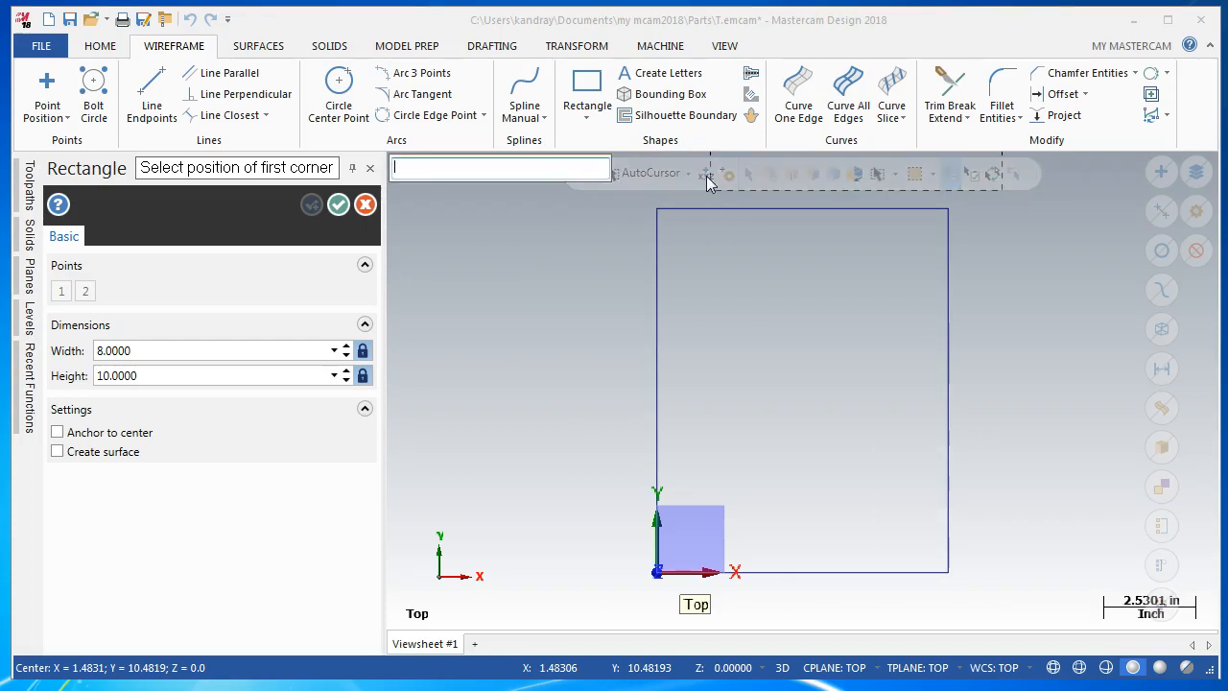
type("9,0,0")
key("Return")
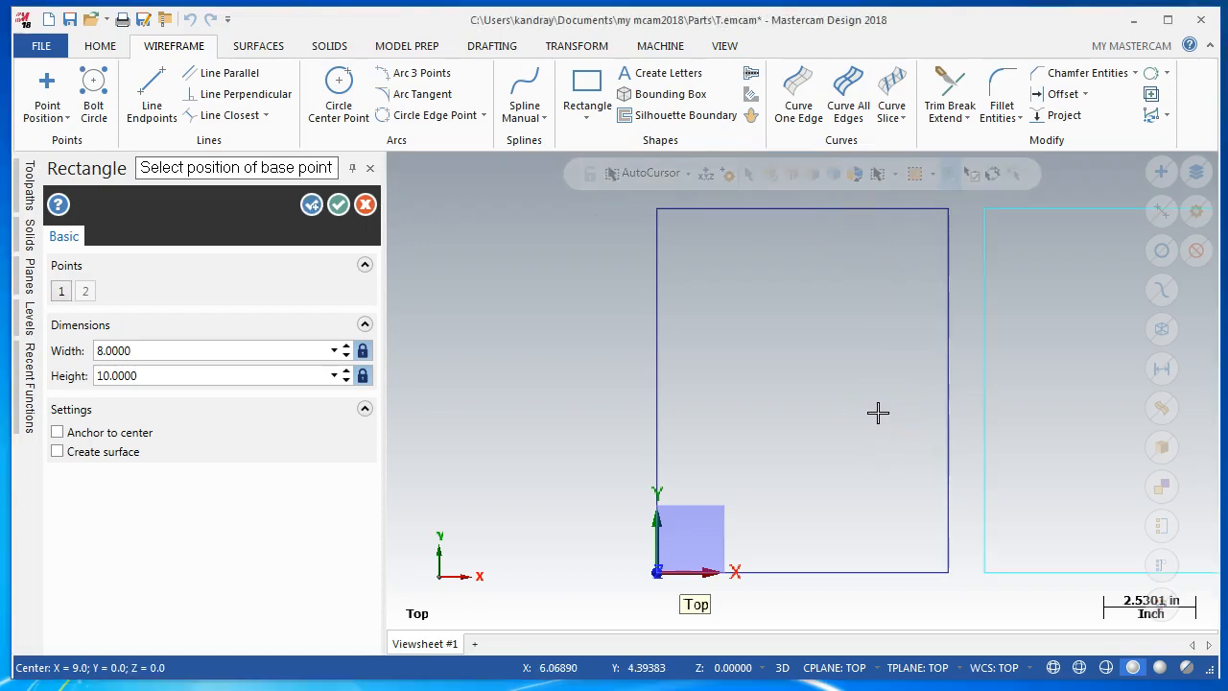
key("alt+F1")
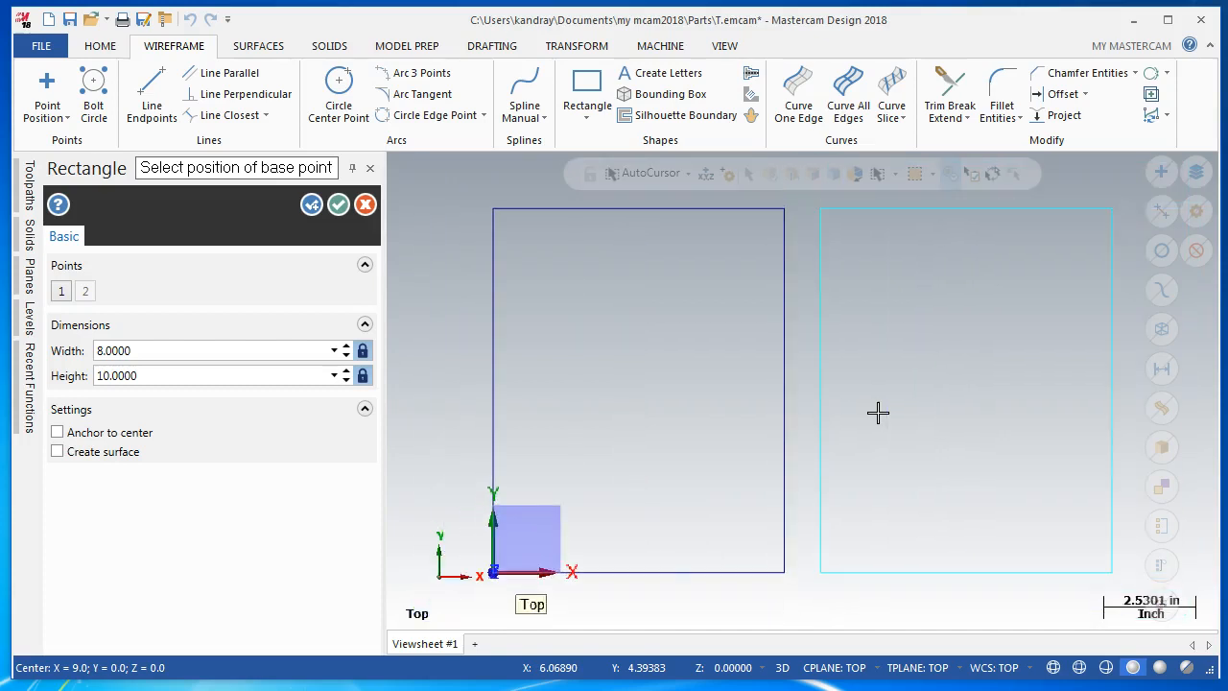
left_click(982, 448)
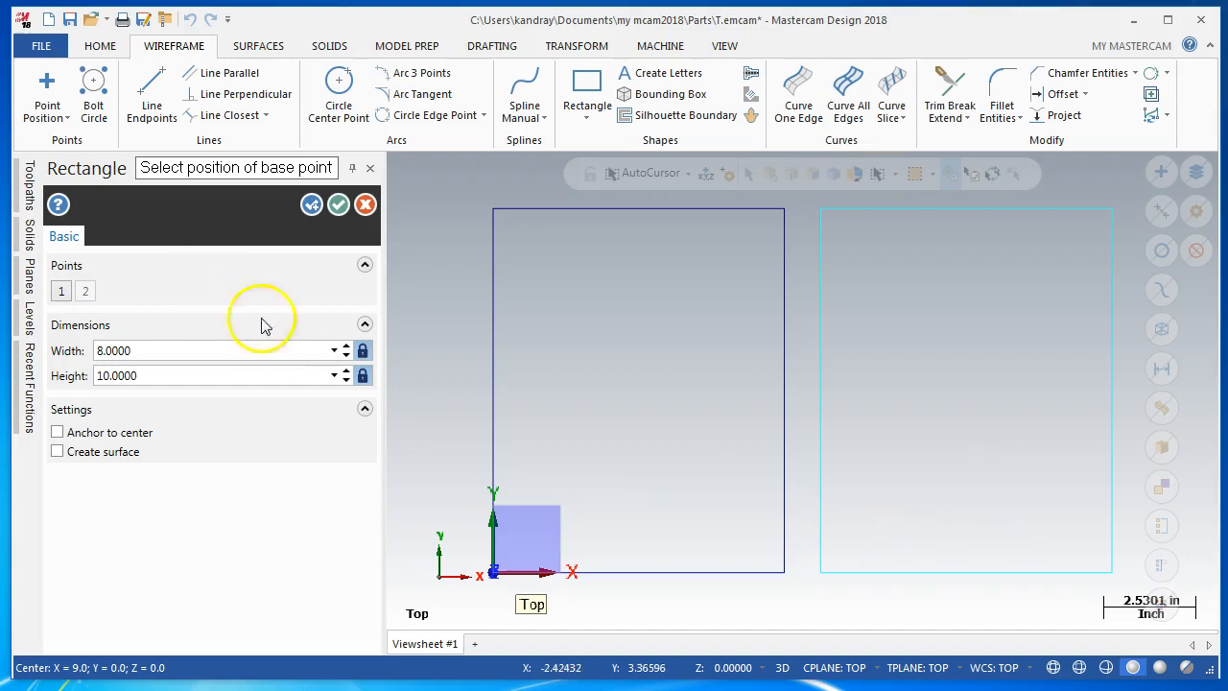
Unlock the width and height, set the width to 4, and accept the rectangle with the option to create another one
left_click(362, 353)
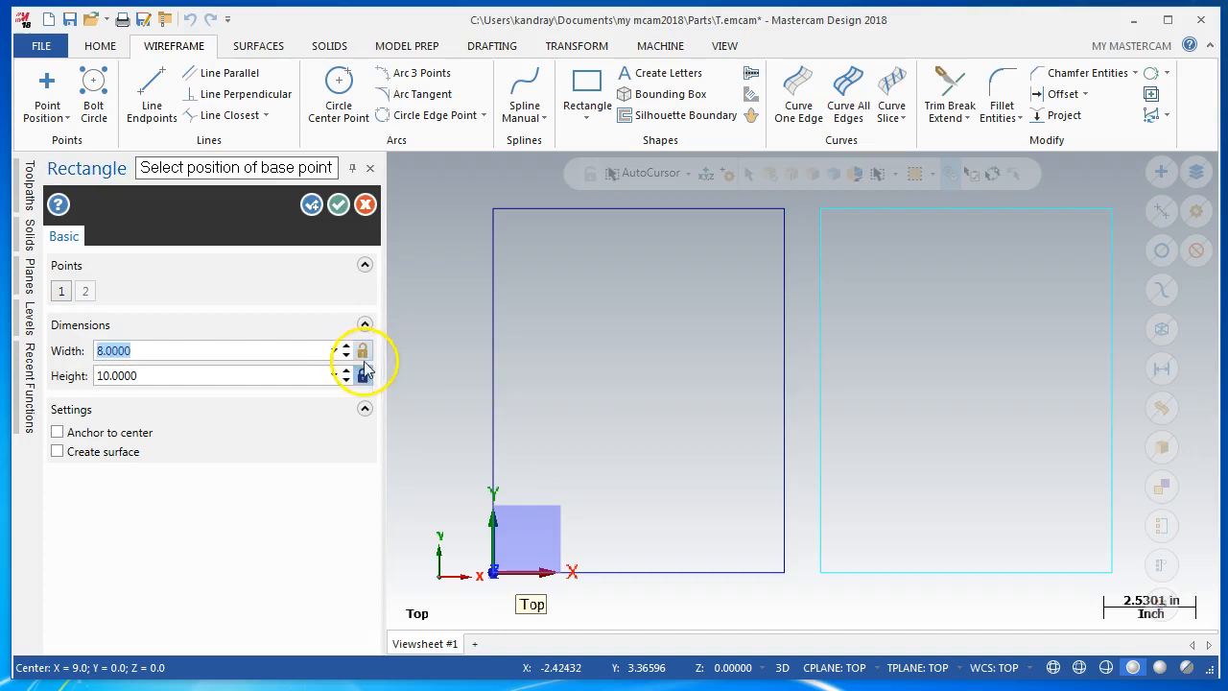
left_click(364, 376)
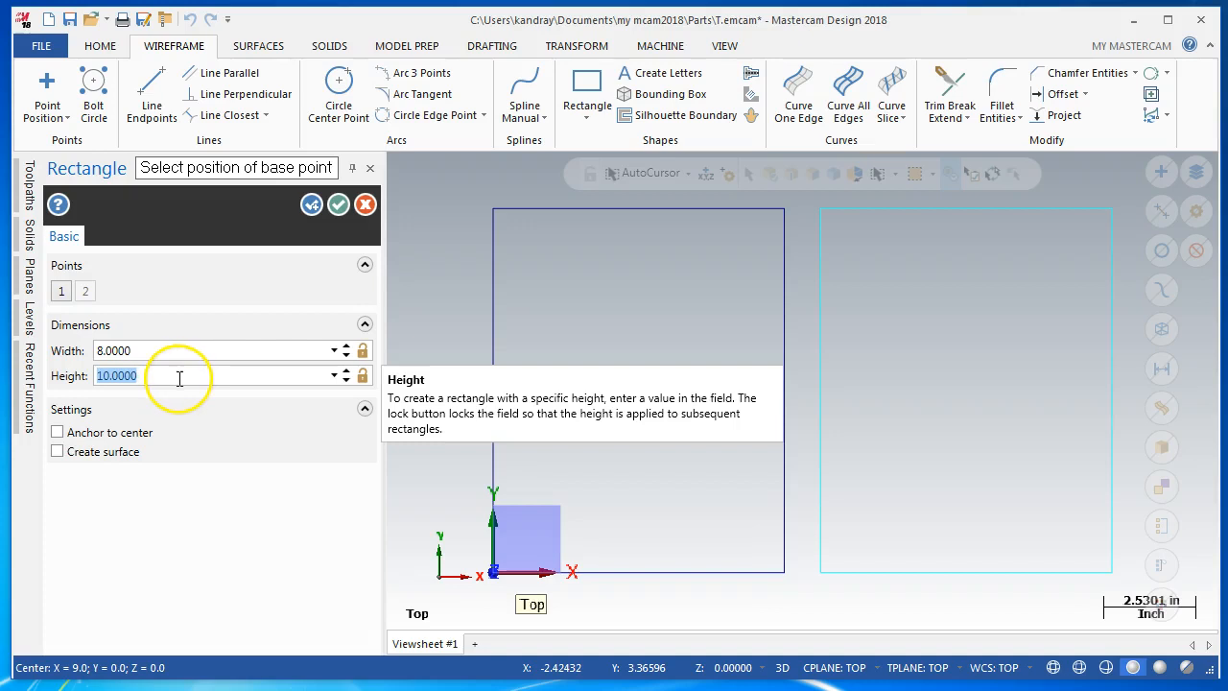
left_click(162, 351)
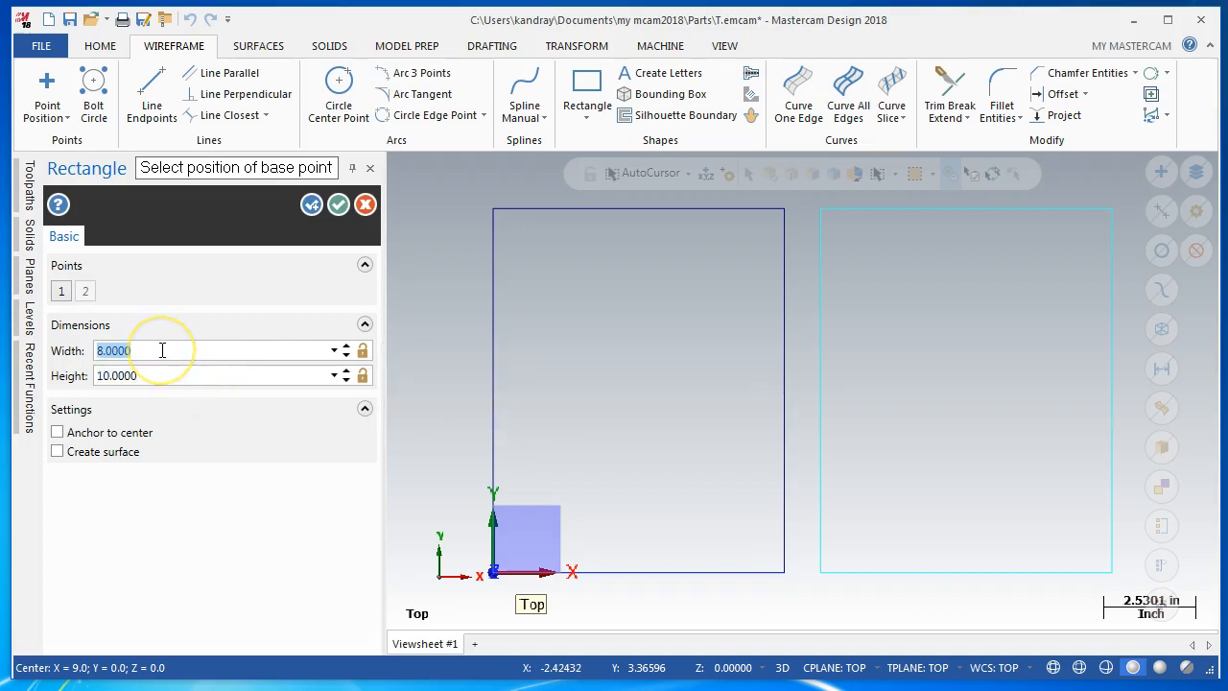
type("4")
key("Tab")
left_click(172, 350)
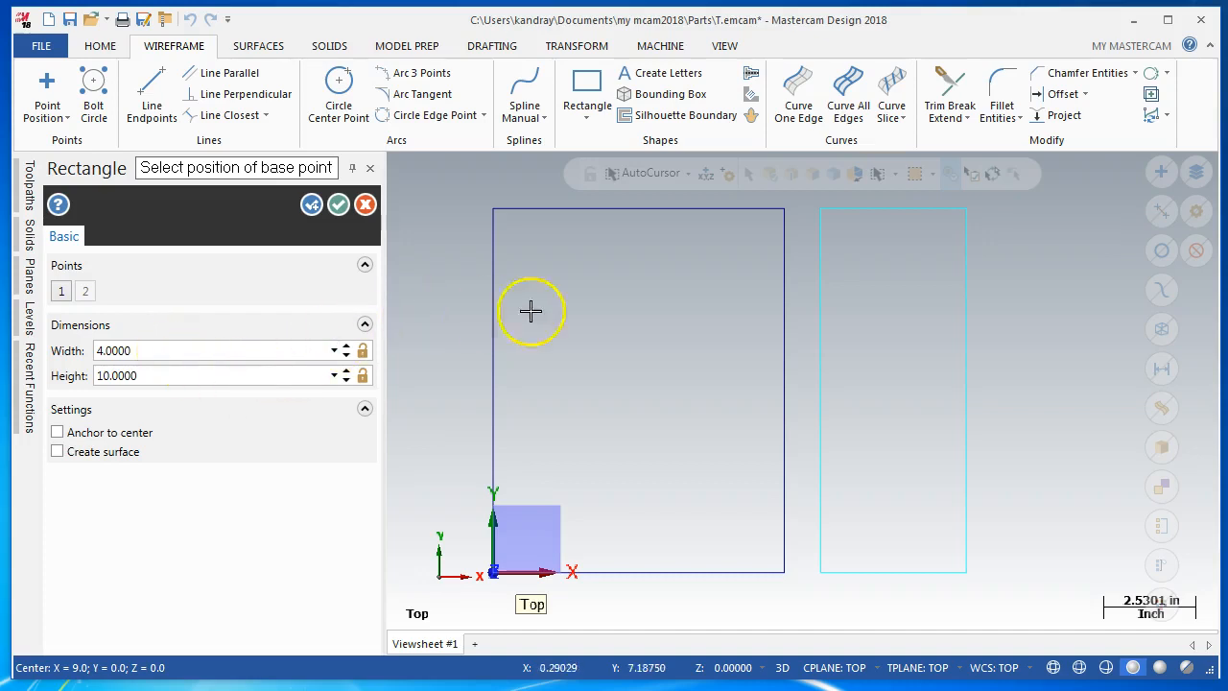
left_click(310, 206)
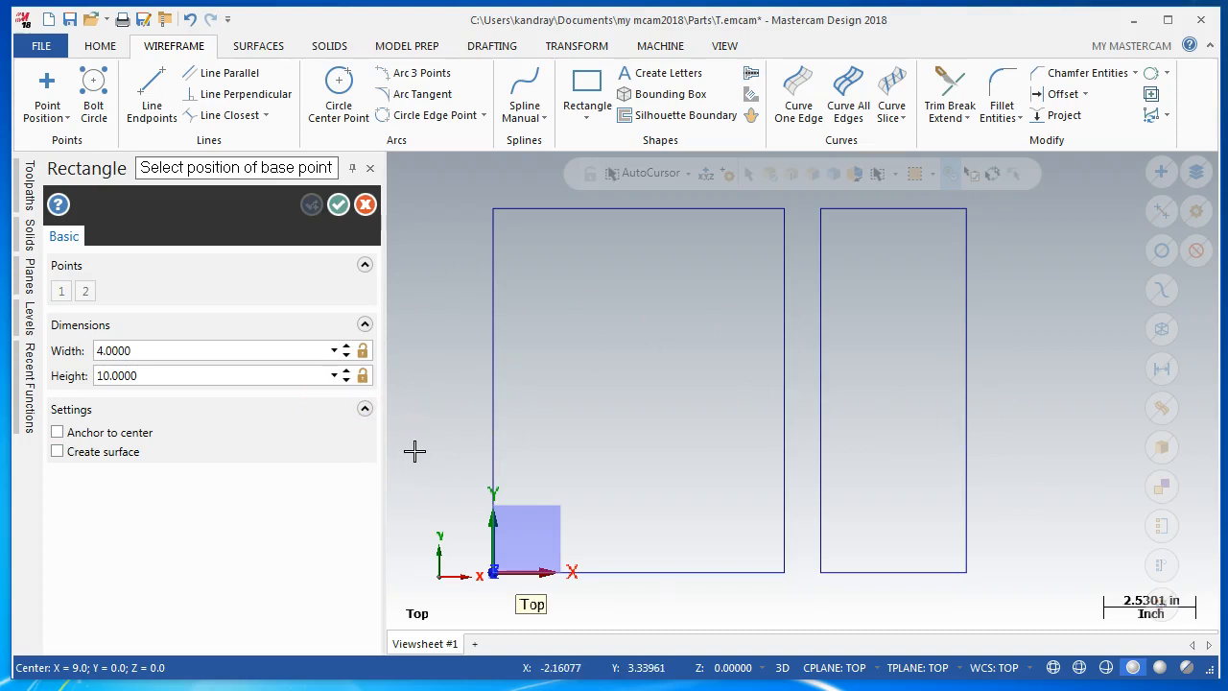
Draw a rectangle about 14.67 wide and 5.57 high, starting from the upper-left corner of the 8 by 10 rectangle
scroll(622, 429, "down", 2)
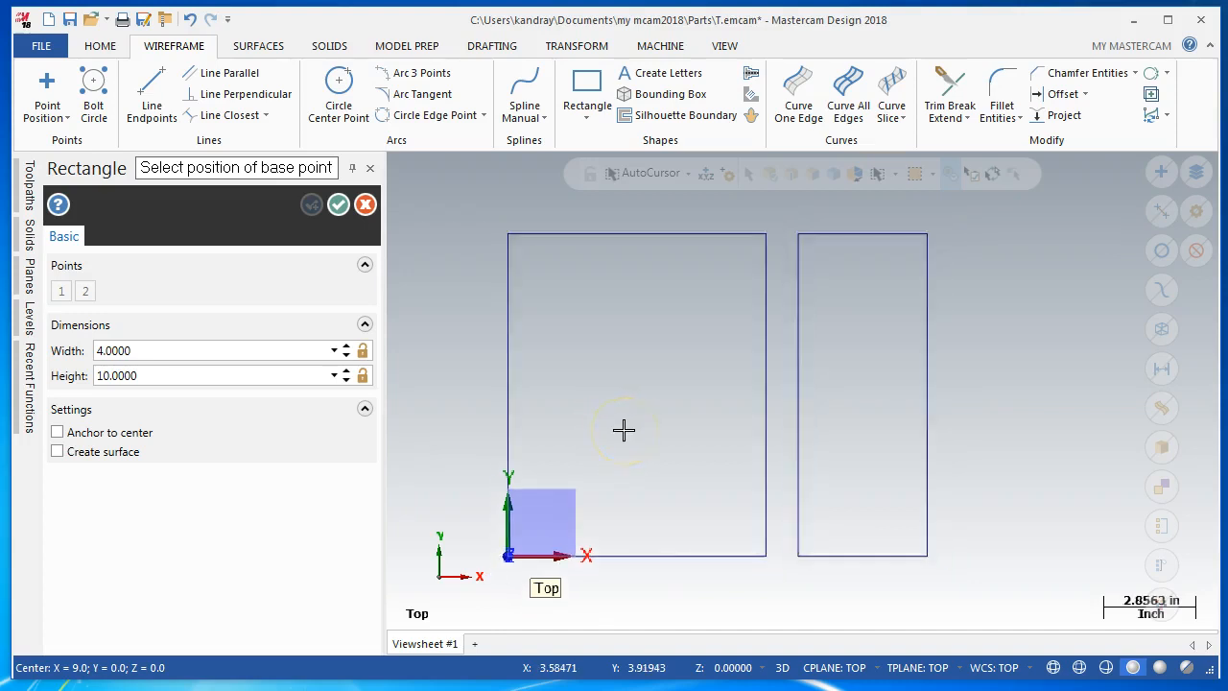
scroll(624, 431, "down", 1)
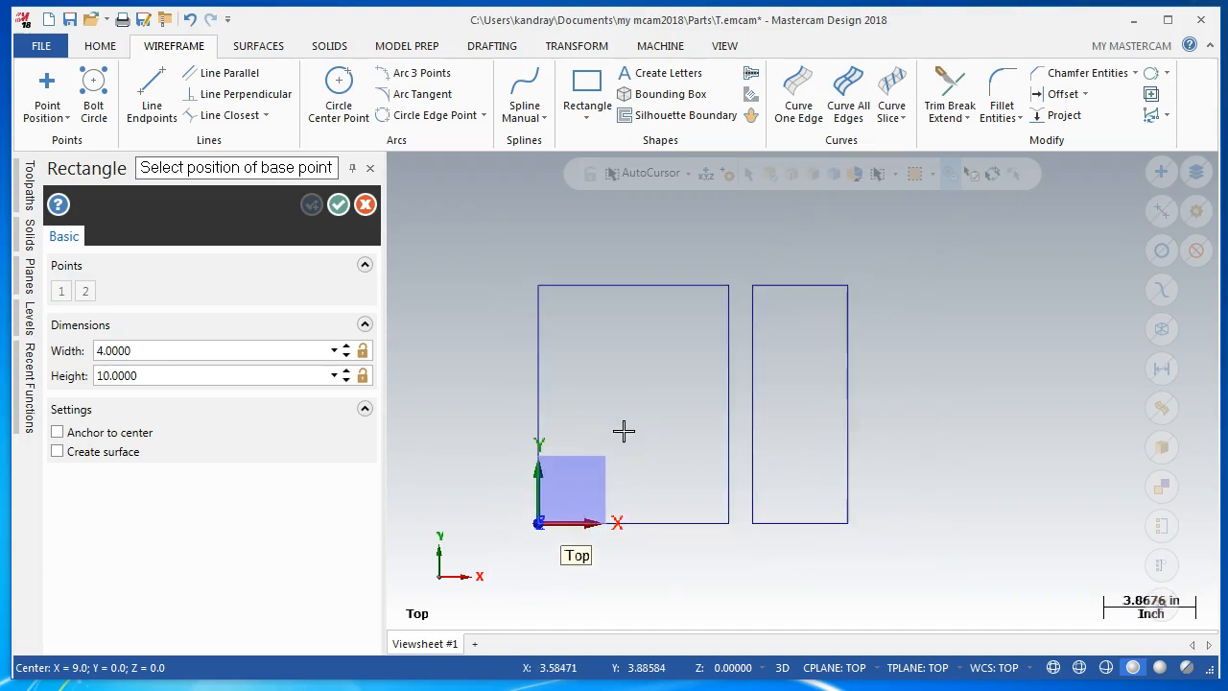
scroll(624, 431, "down", 1)
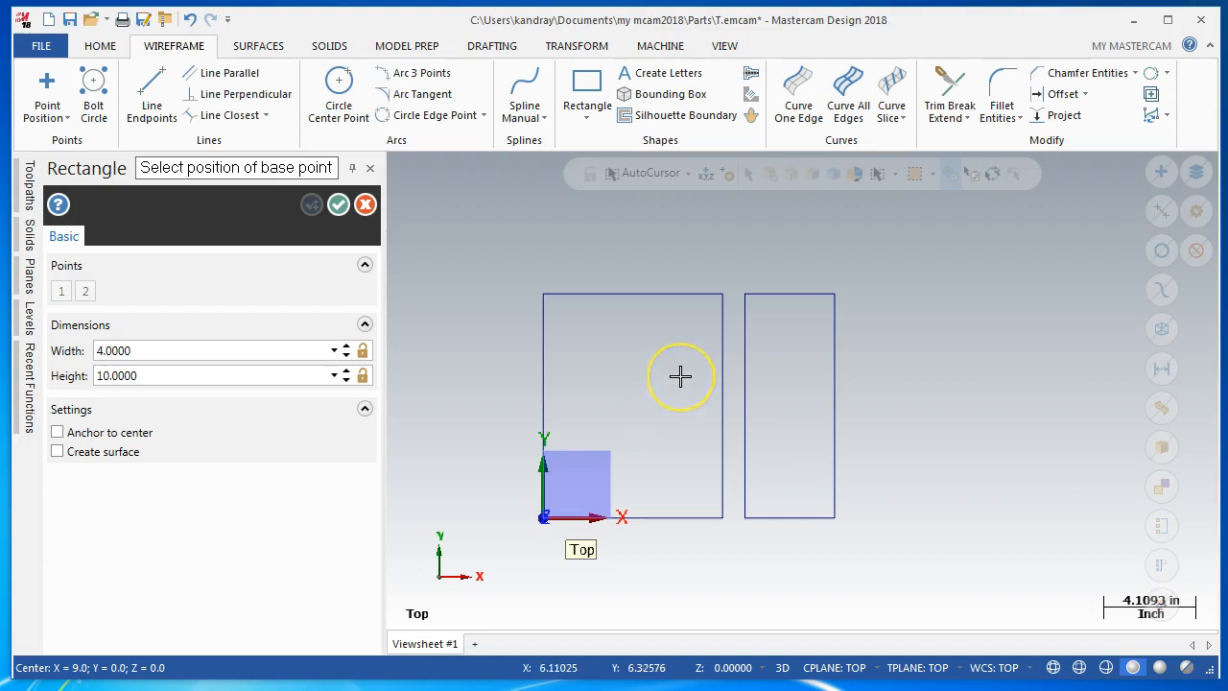
middle_click_drag(679, 376, 643, 463)
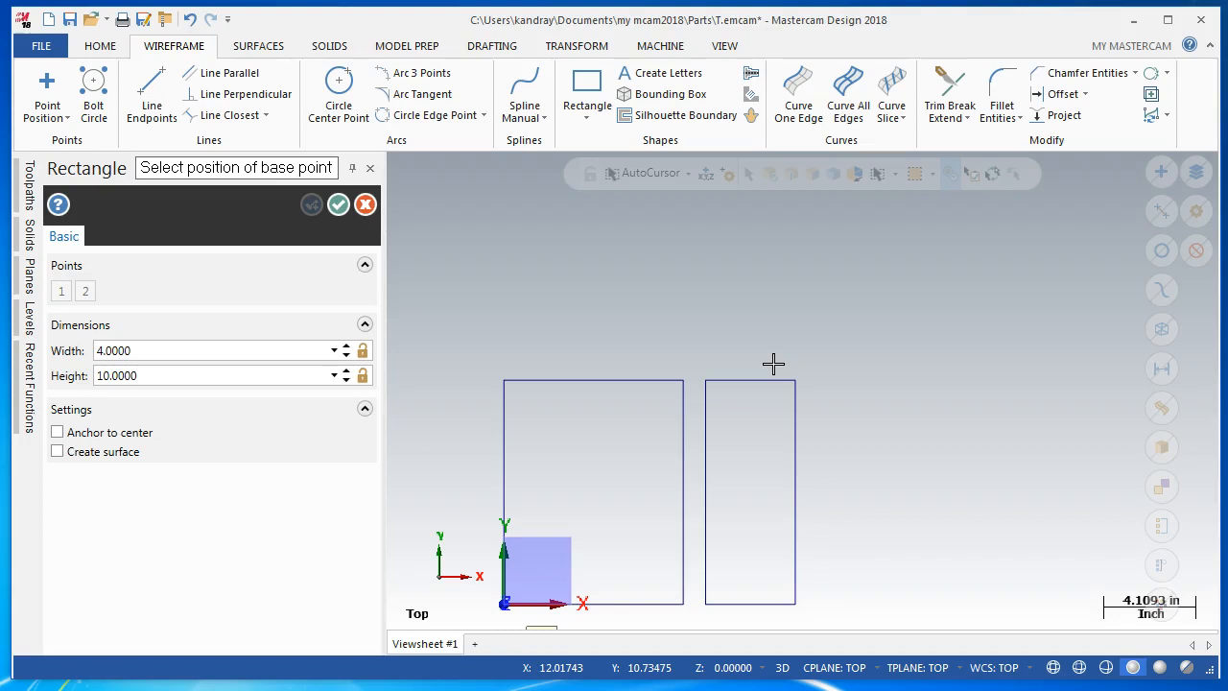
left_click(505, 381)
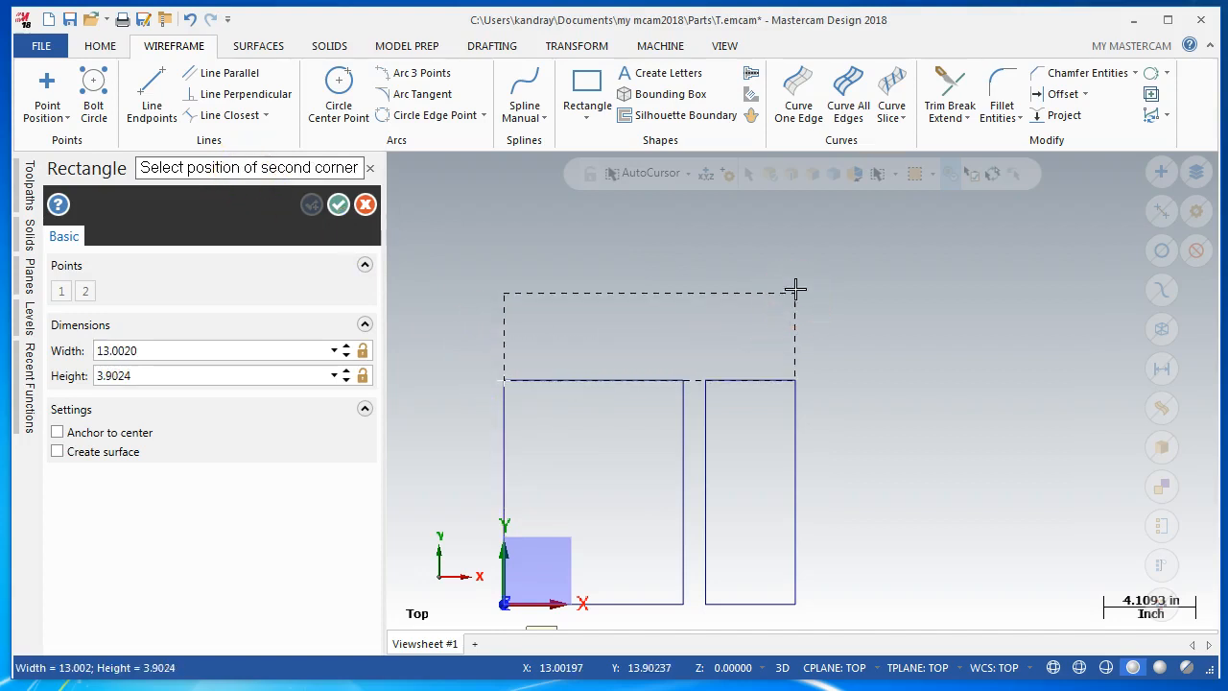
left_click(832, 255)
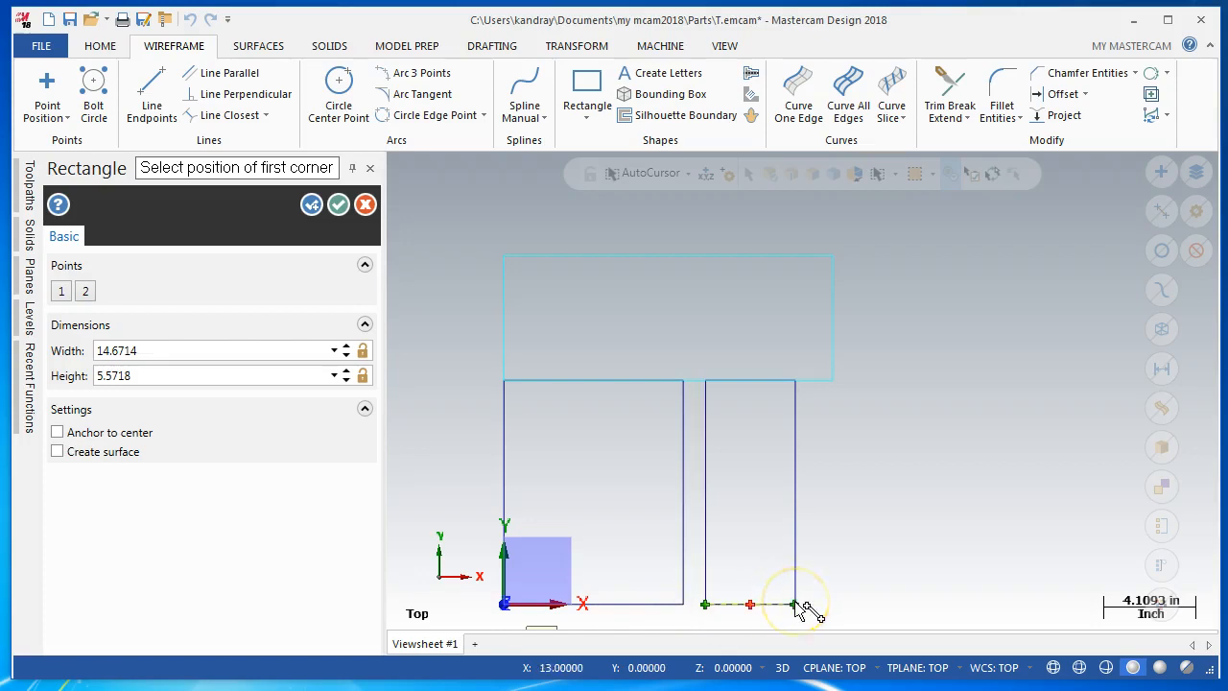
Set the upper rectangle's width to 13 and height to 6, and accept it with the option to create another one
left_click(180, 354)
type("13")
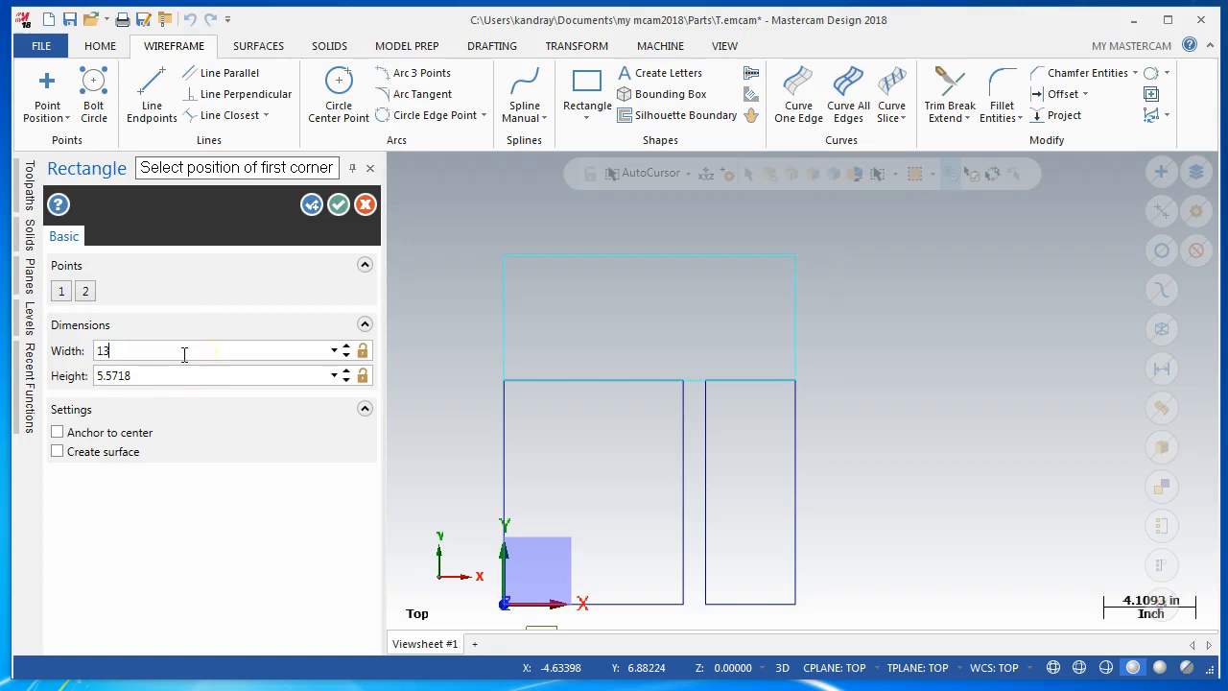
key("Tab")
type("6")
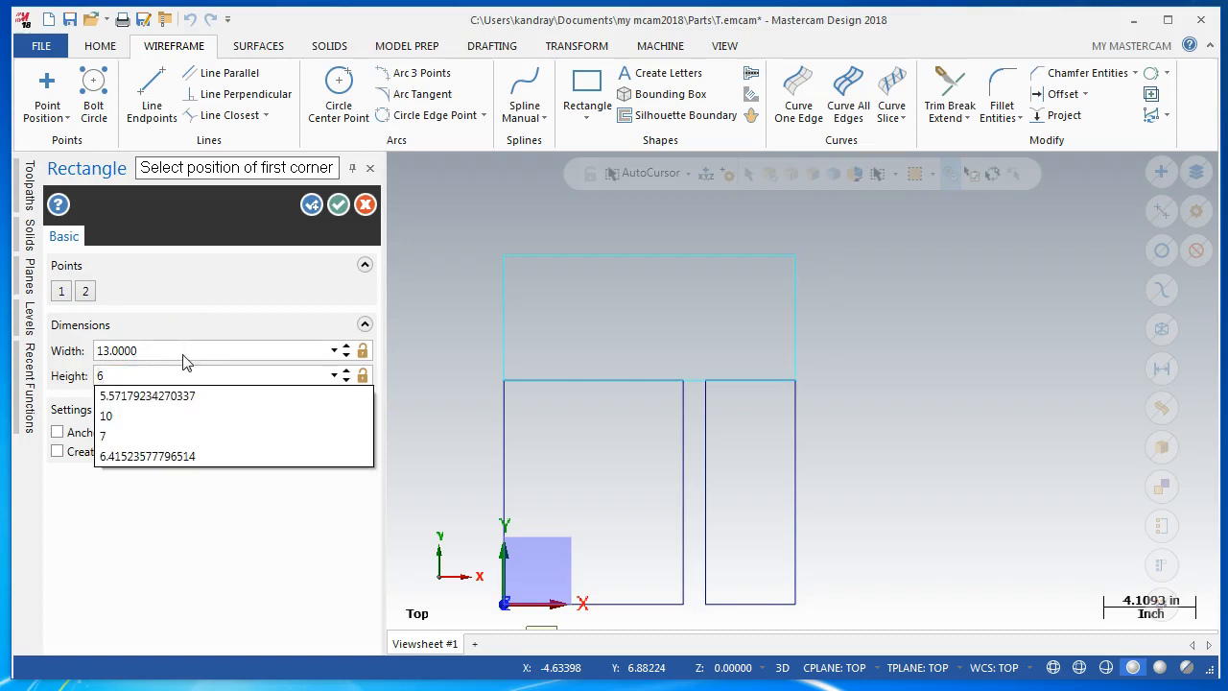
key("Tab")
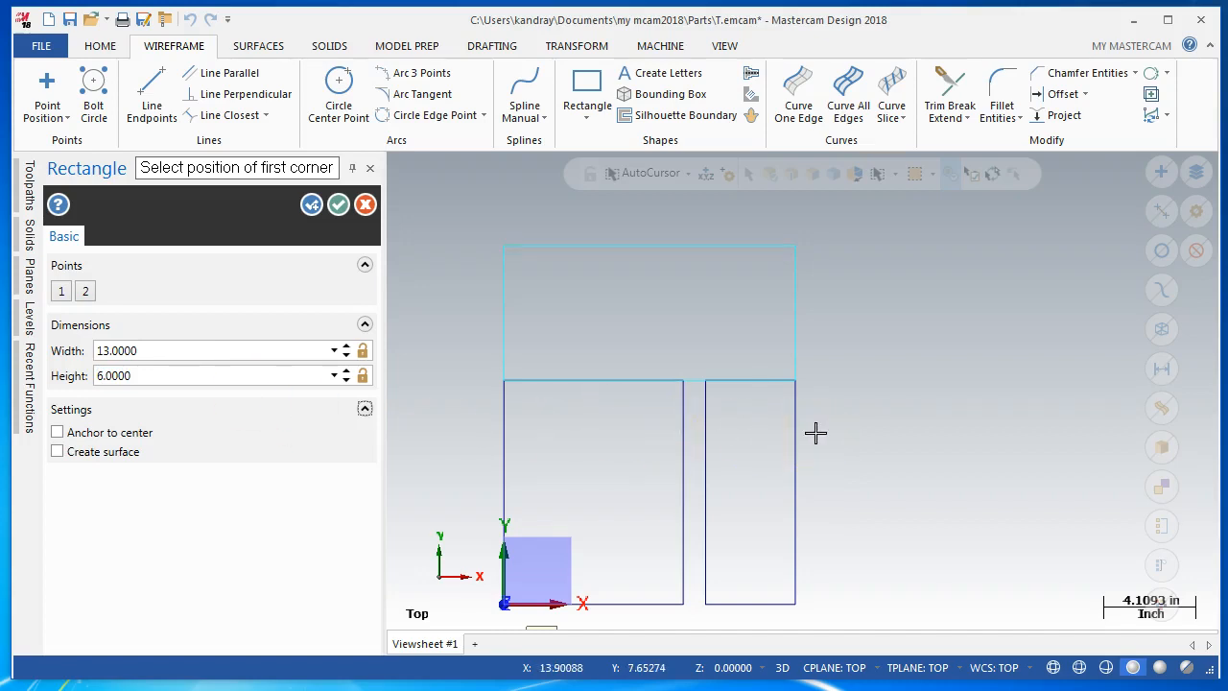
left_click(307, 211)
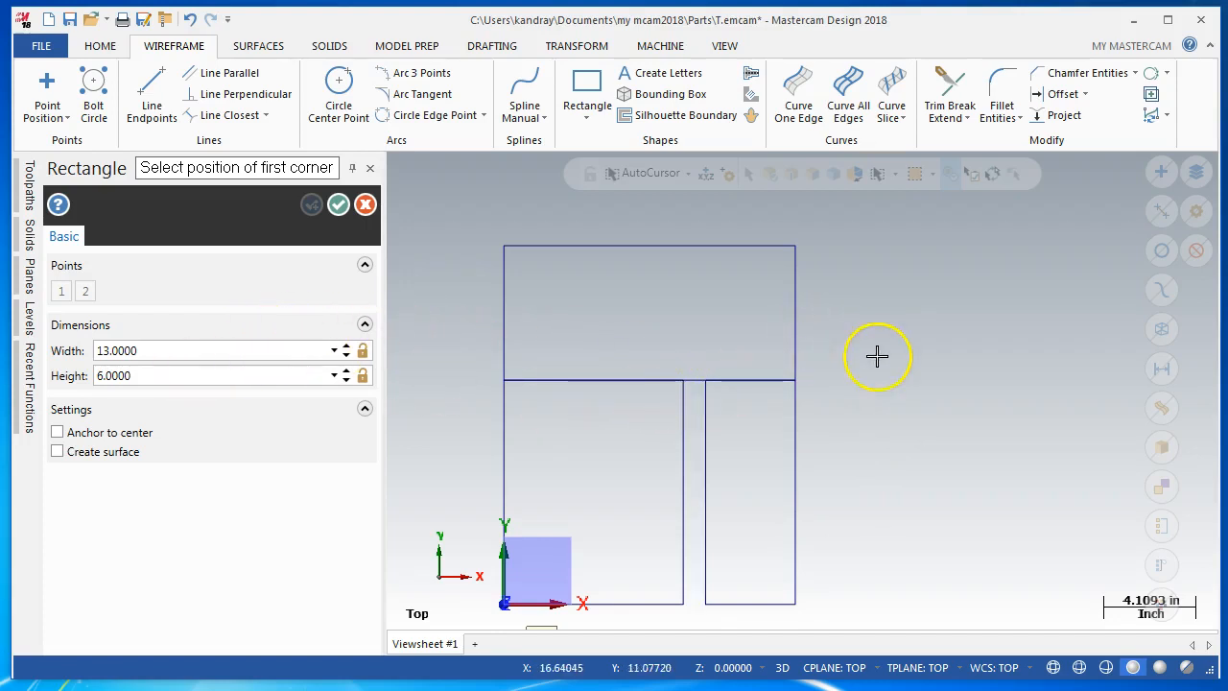
Draw a rectangle about 8.78 by 7.92 up and outward from the midpoint of the narrow rectangle's right edge
left_click(690, 176)
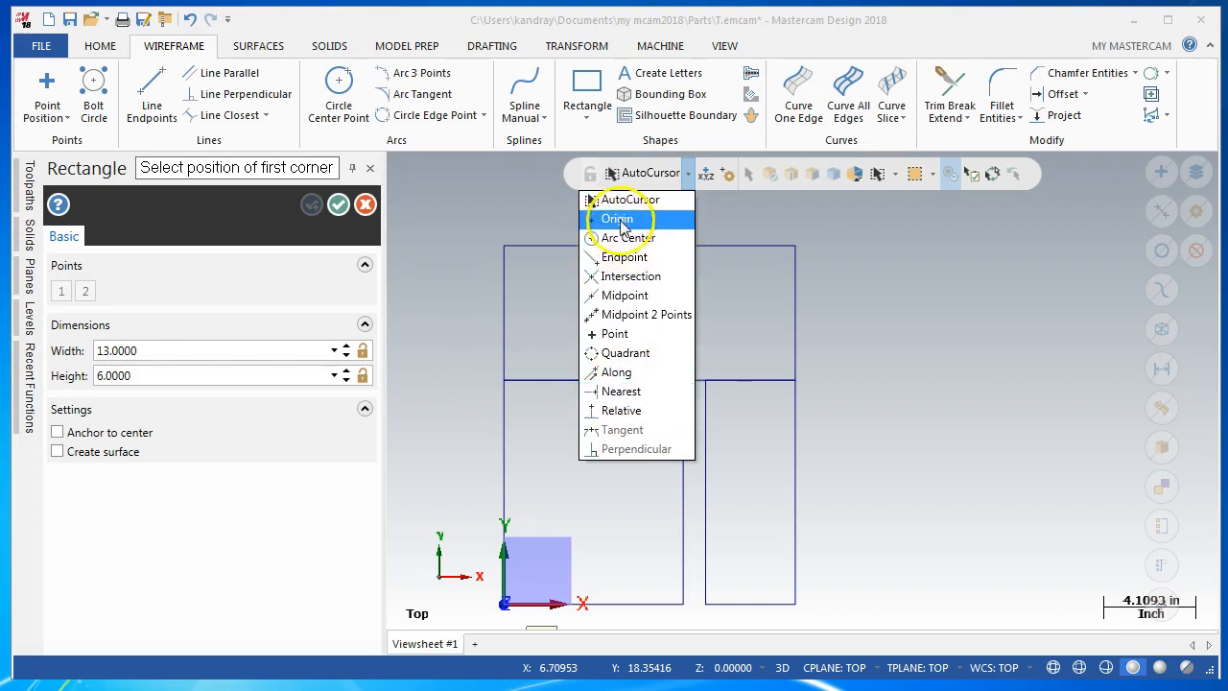
left_click(856, 301)
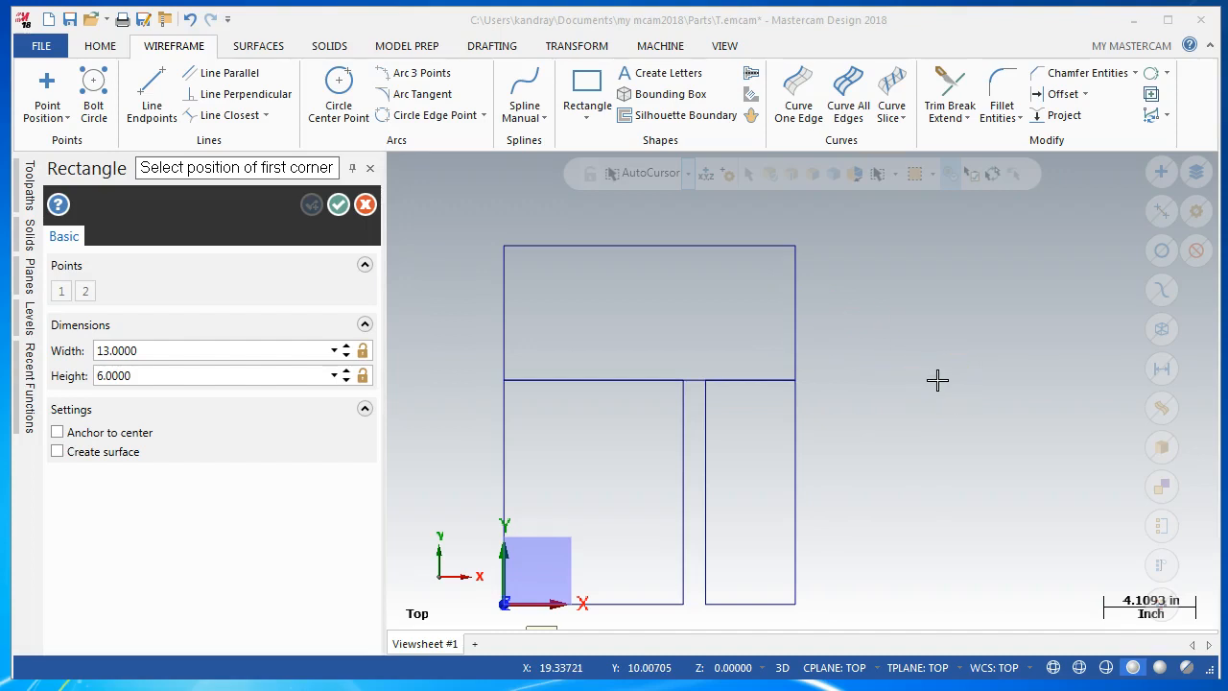
left_click(794, 492)
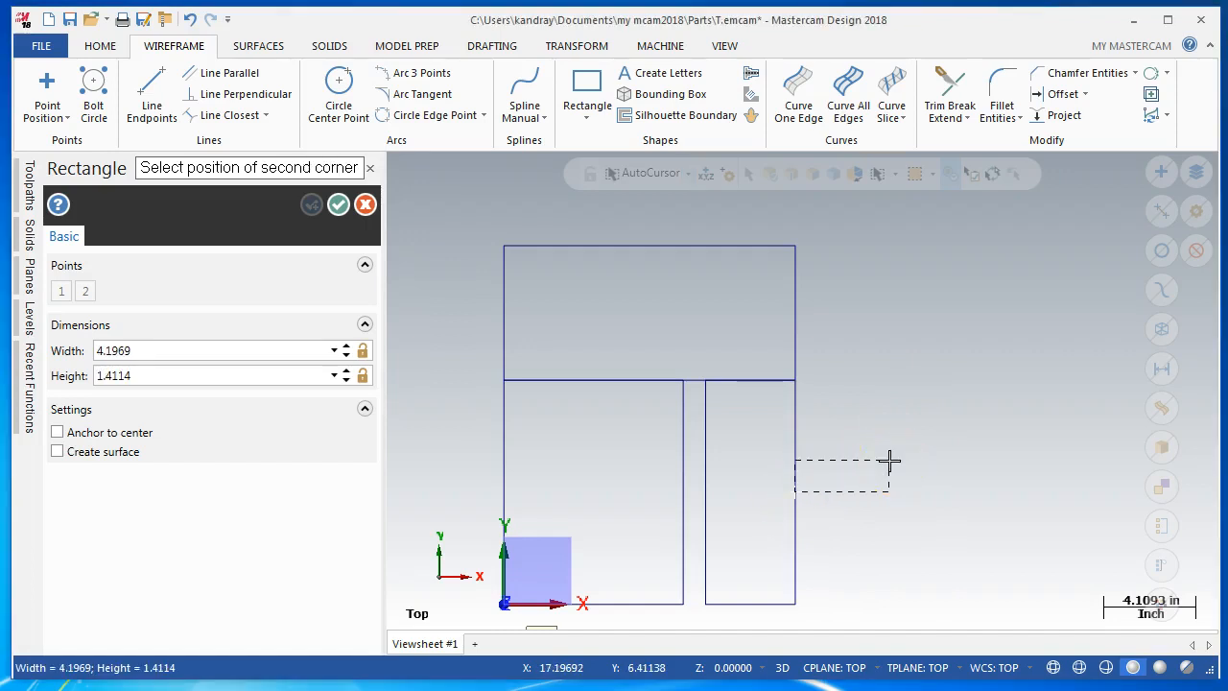
left_click(992, 313)
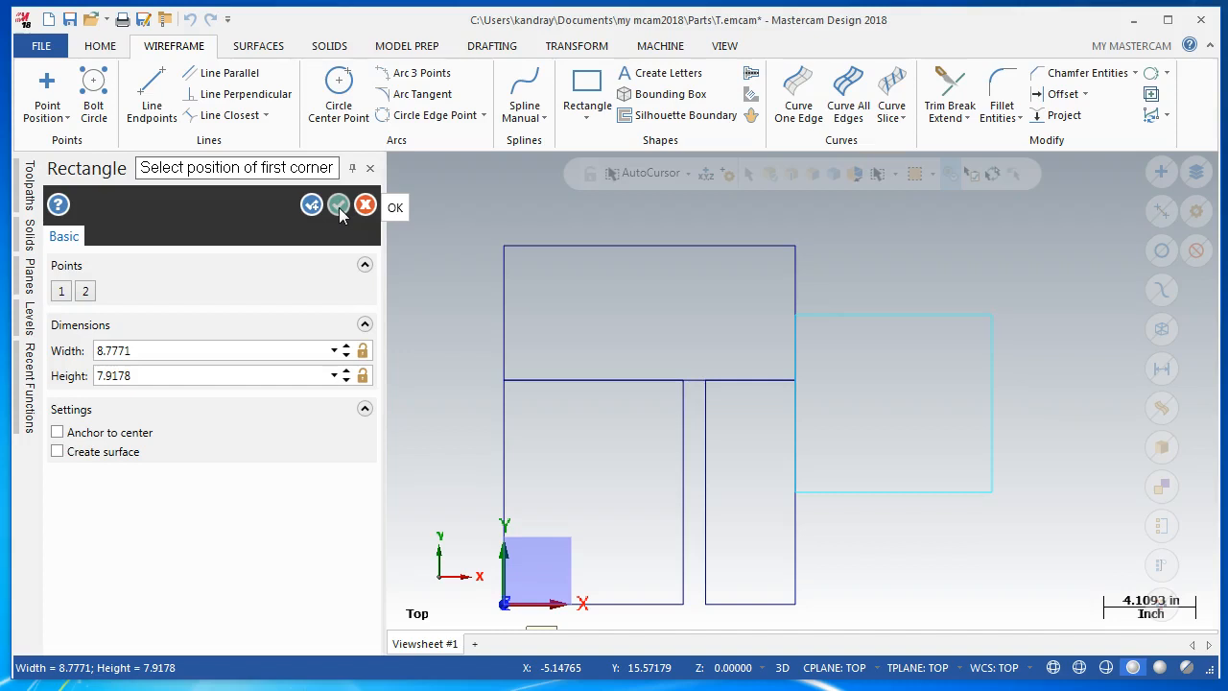
Set the right-hand rectangle's width and height to 8, accept it, and exit the Rectangle command
left_click(161, 350)
type("8")
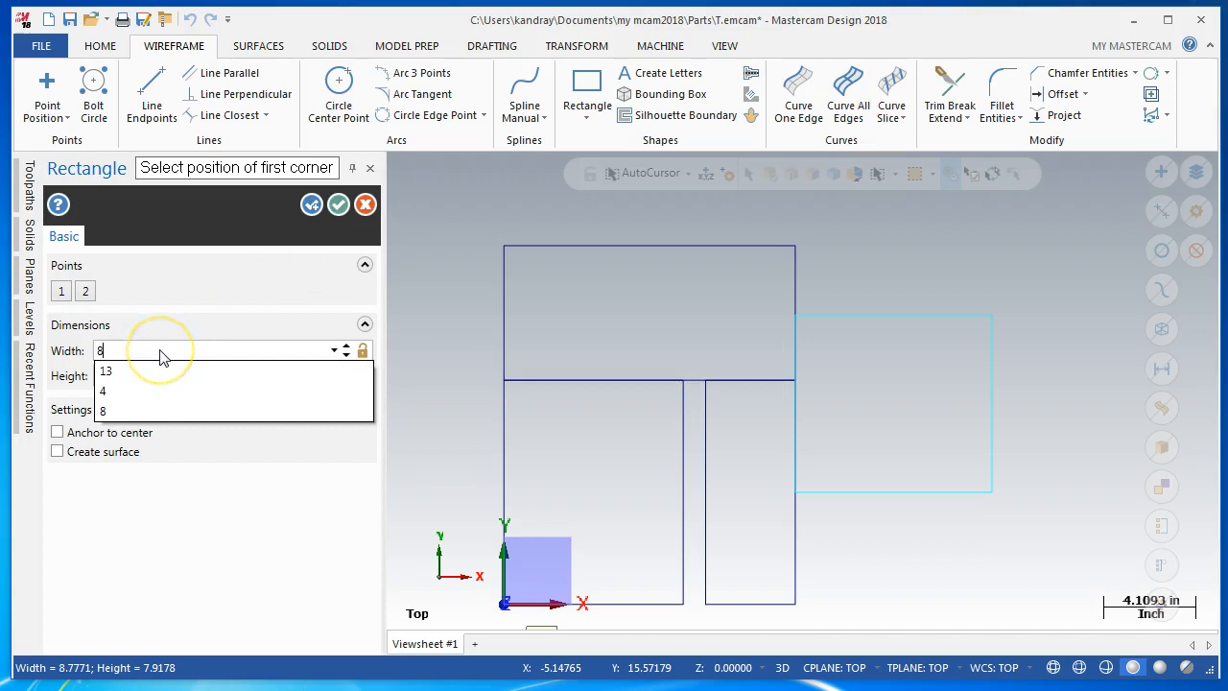
key("Tab")
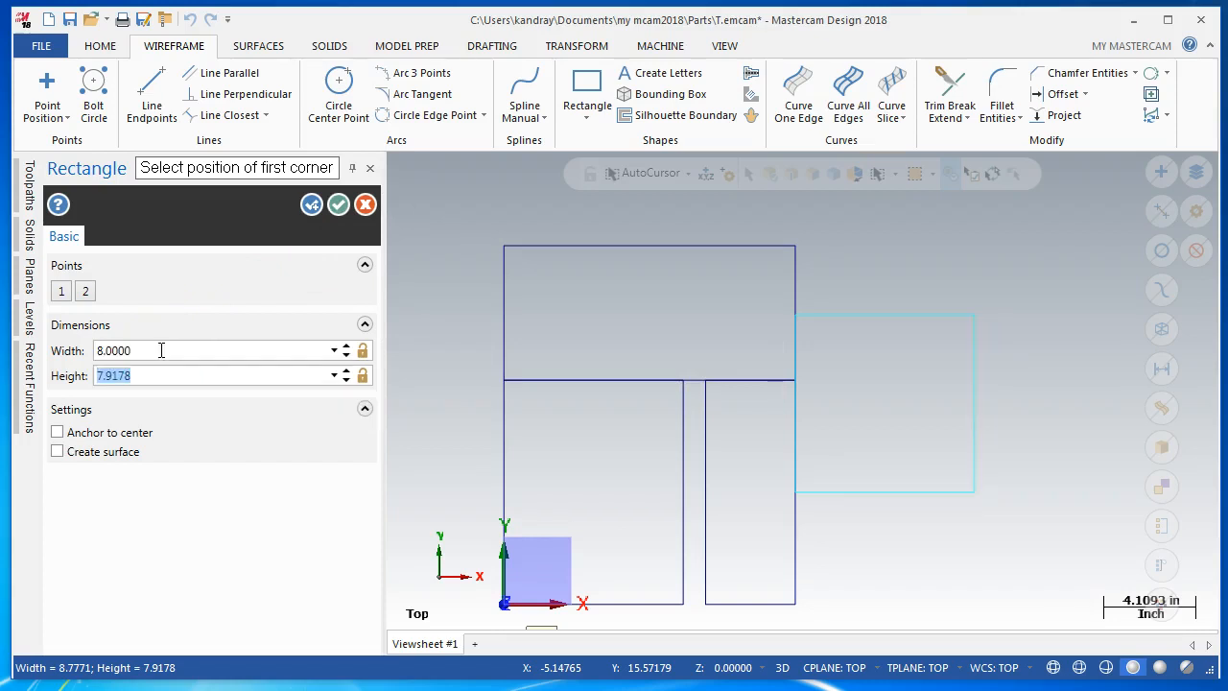
type("8")
key("Tab")
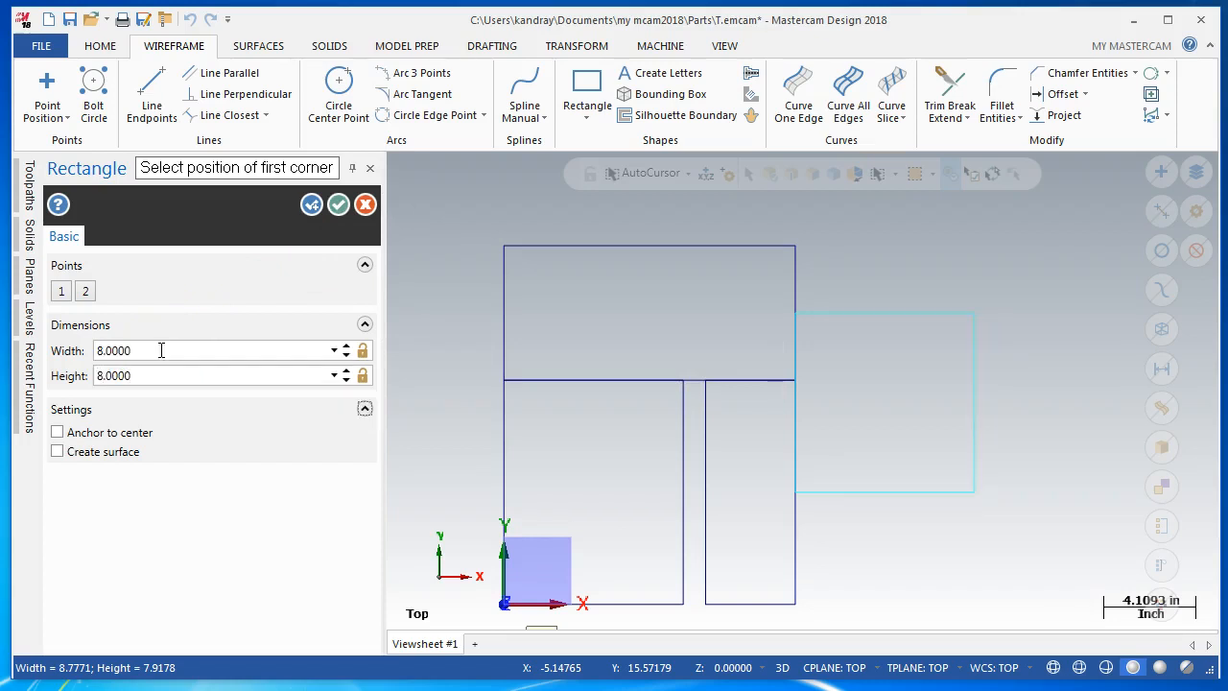
left_click(336, 206)
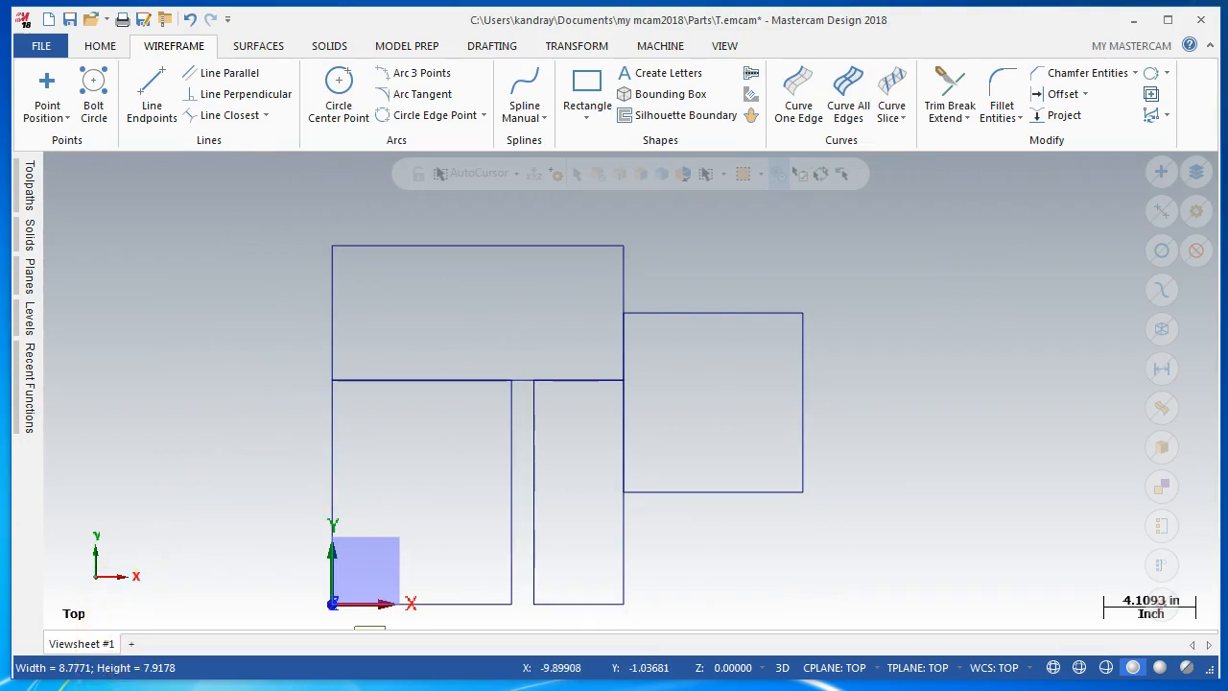
Draw a center-anchored rectangle about 5.58 by 4.15 on the midpoint of the 13 by 6 rectangle's top edge
left_click(588, 89)
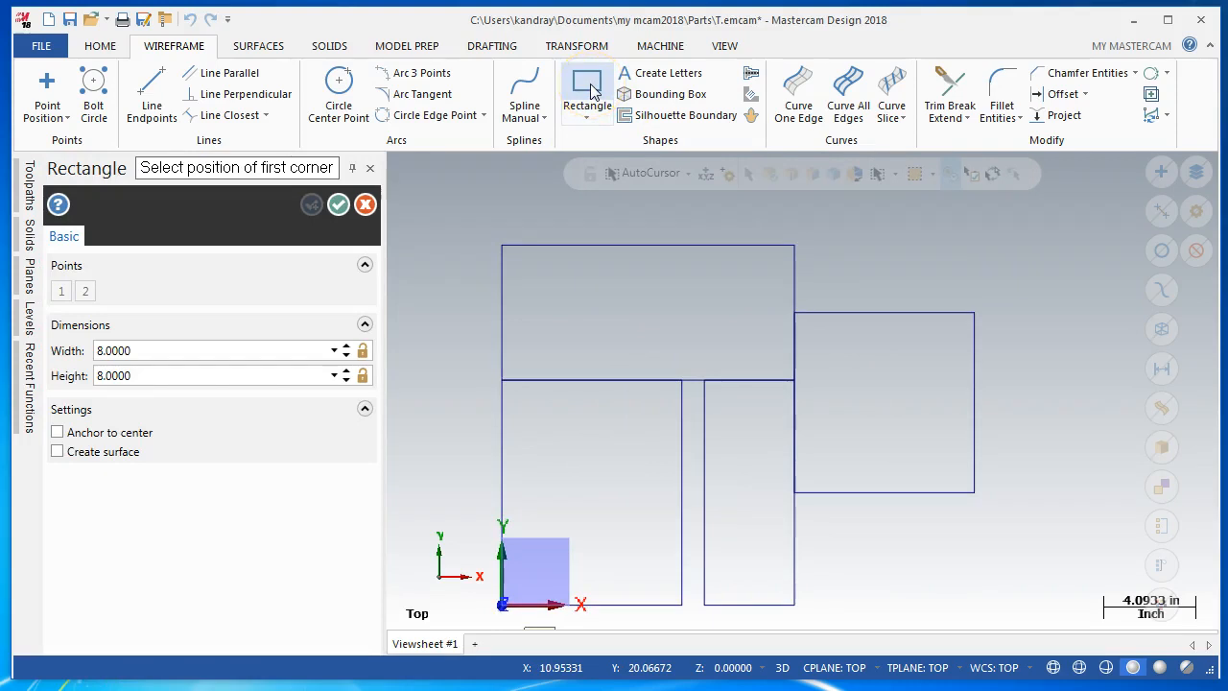
left_click(58, 433)
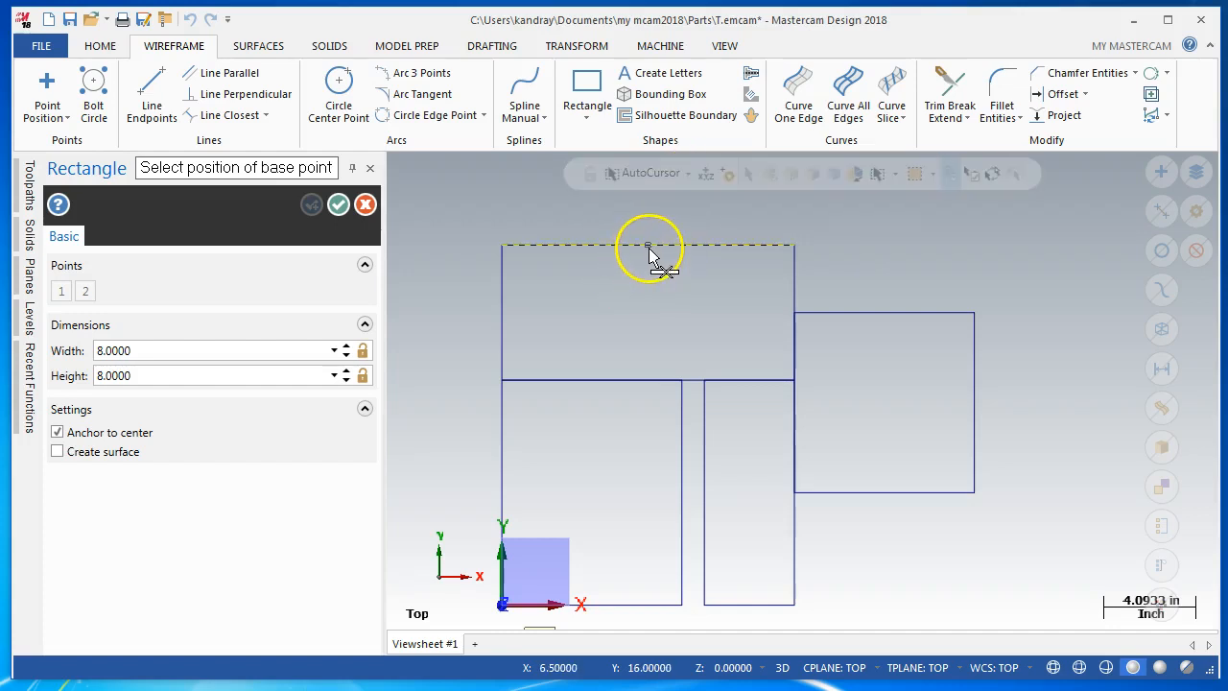
left_click(648, 248)
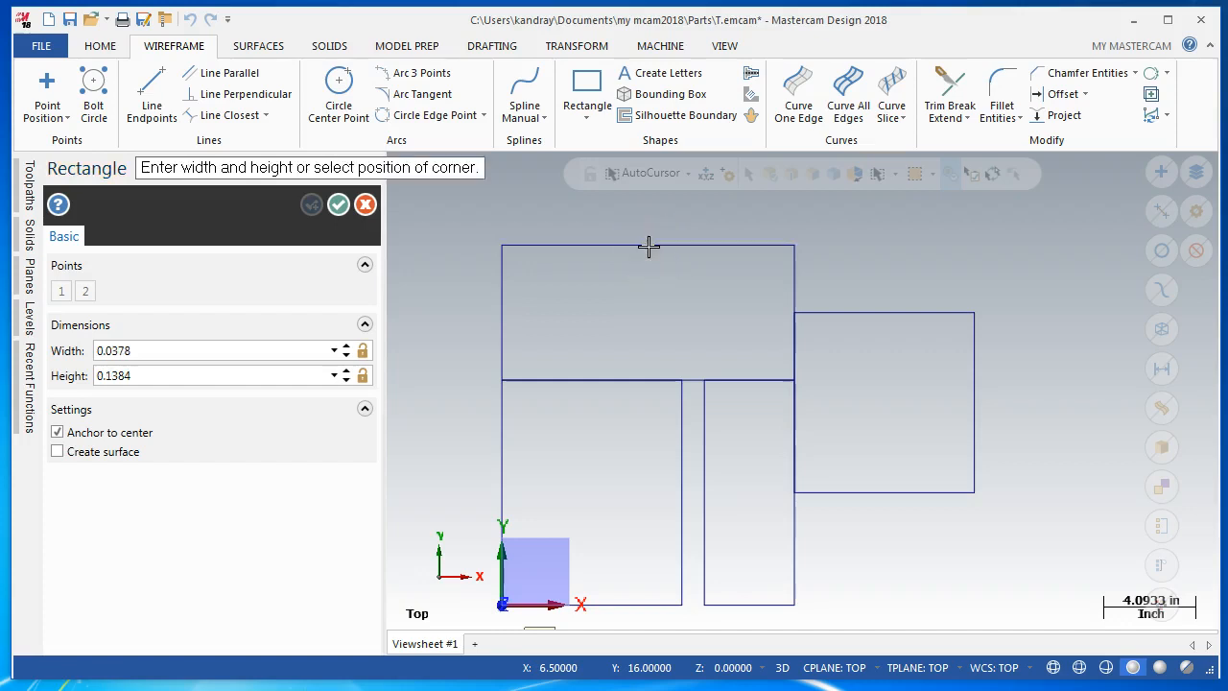
left_click(711, 292)
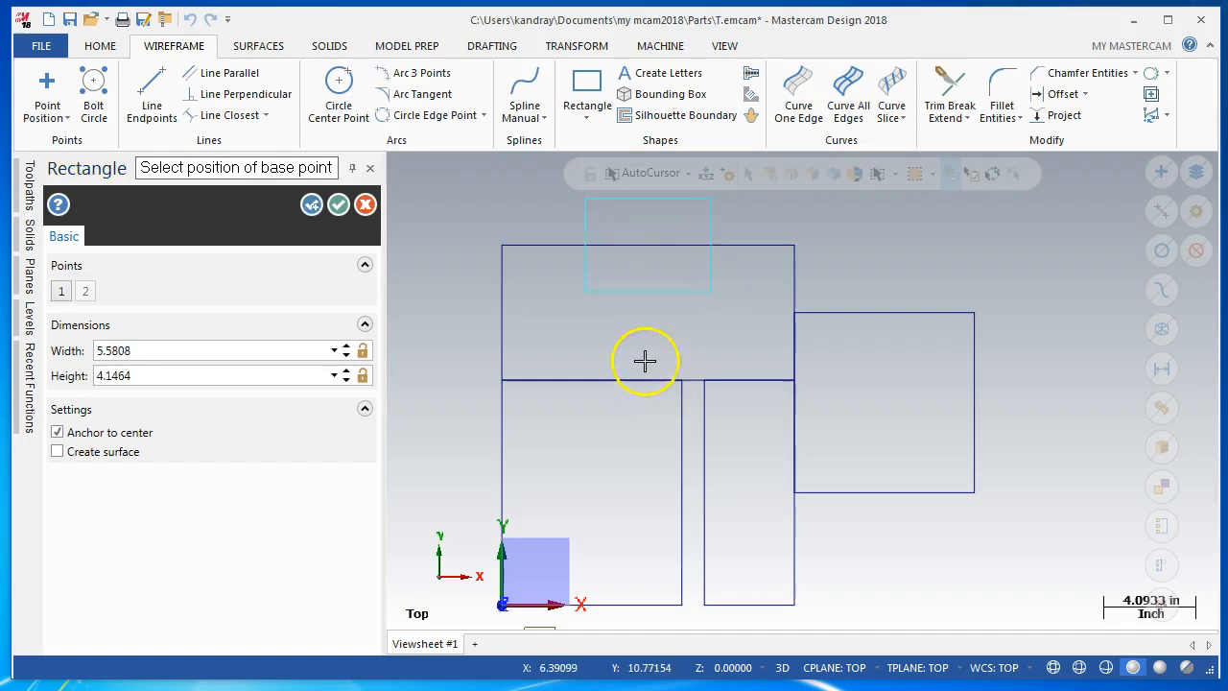
Set the centered rectangle's width to 5 and height to 2
double_click(261, 352)
type("5")
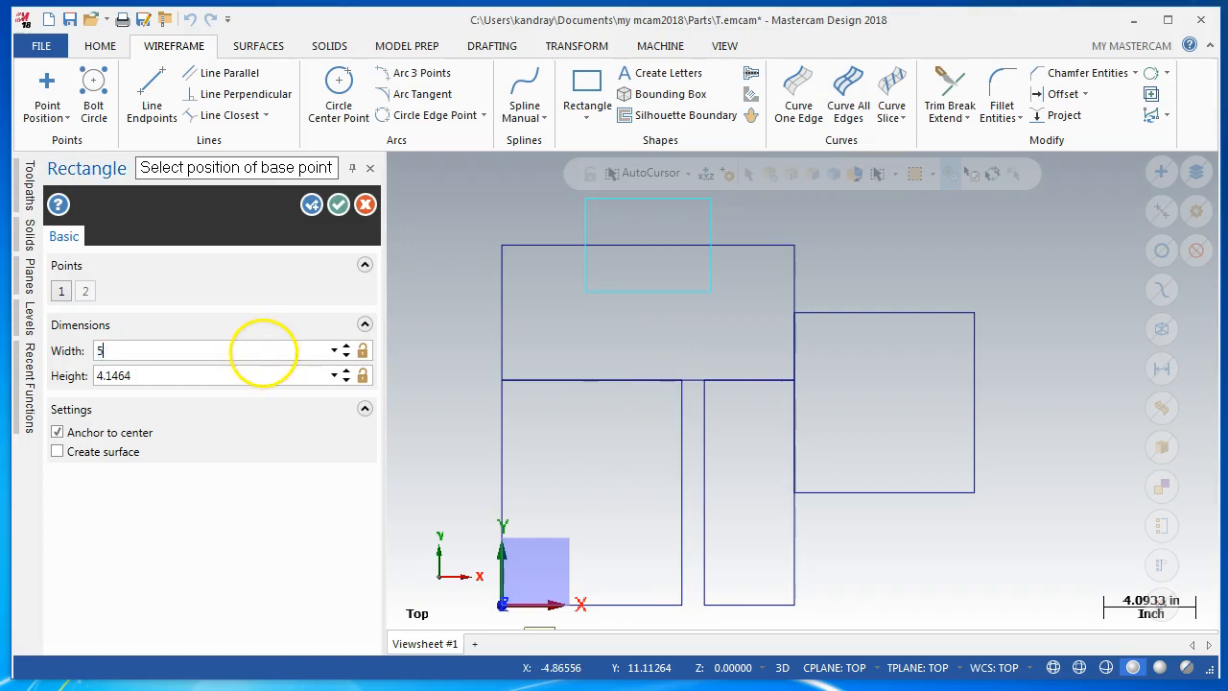
key("Tab")
type("2")
key("Tab")
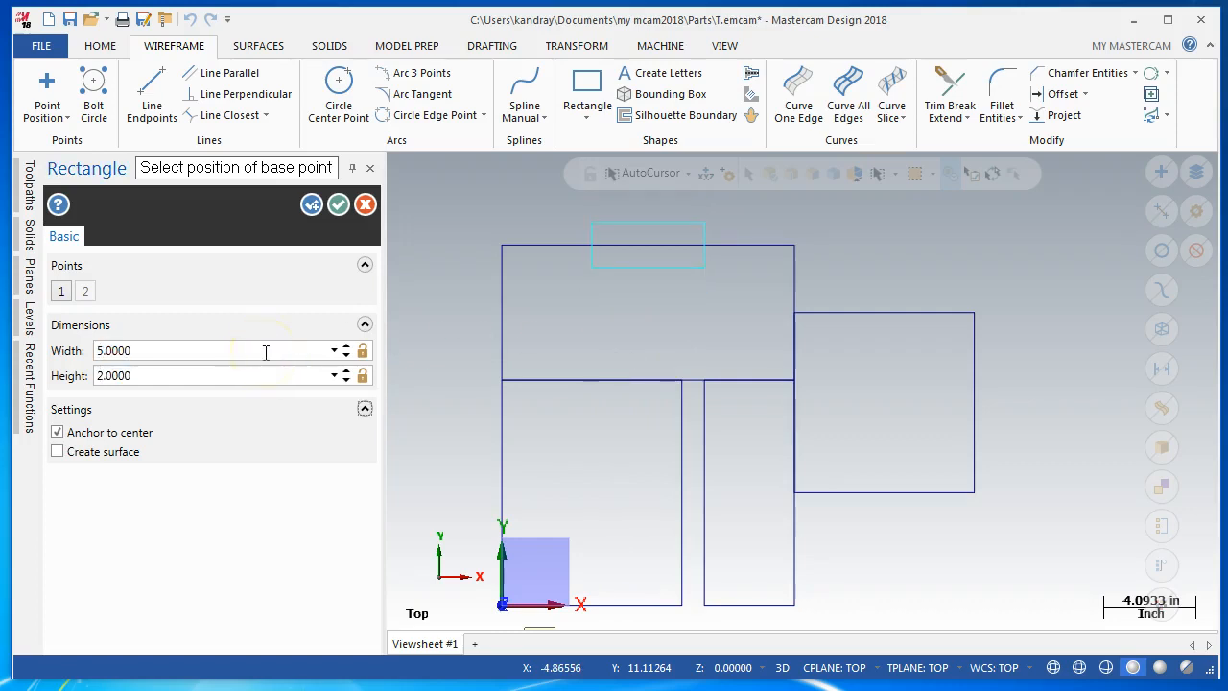
Accept the 5 by 2 centered rectangle, keep the Rectangle command running, and turn off center anchoring
left_click(312, 205)
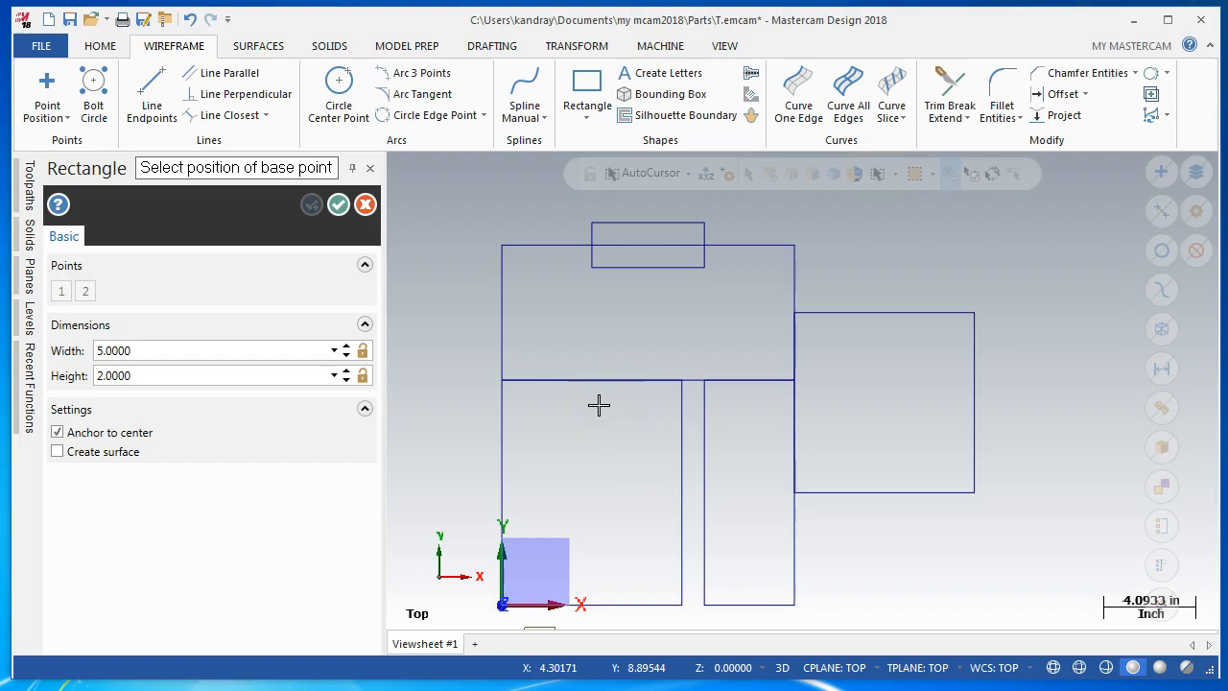
left_click(365, 409)
left_click(365, 410)
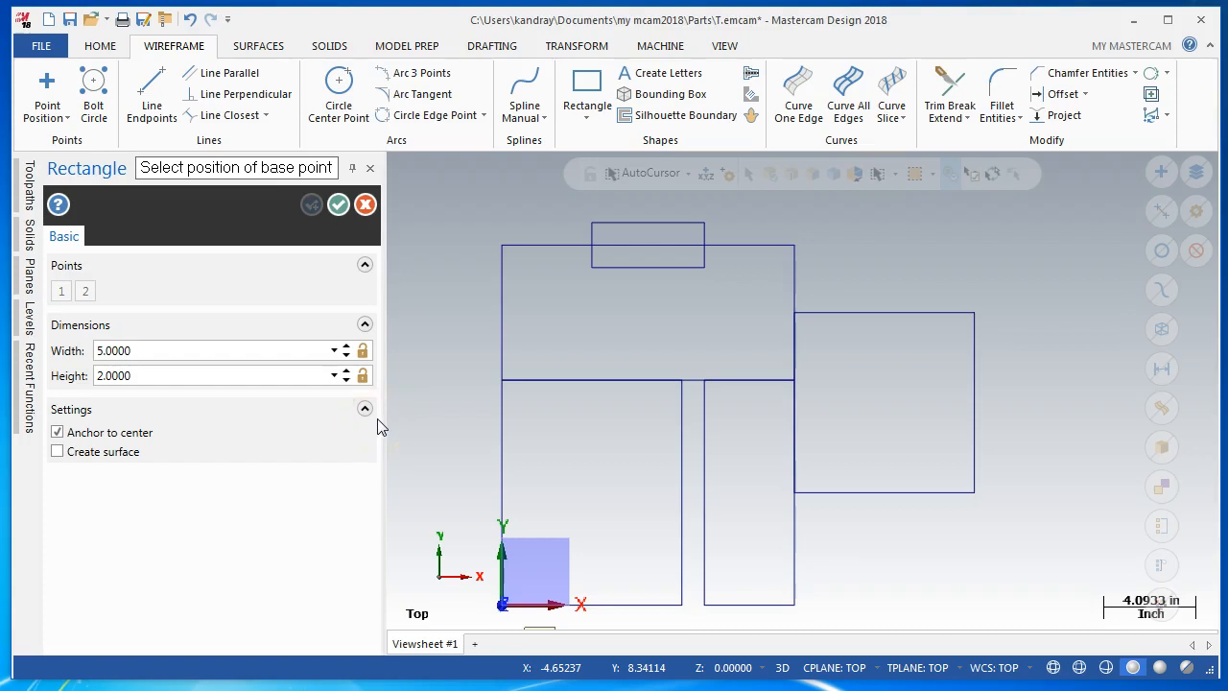
left_click(58, 433)
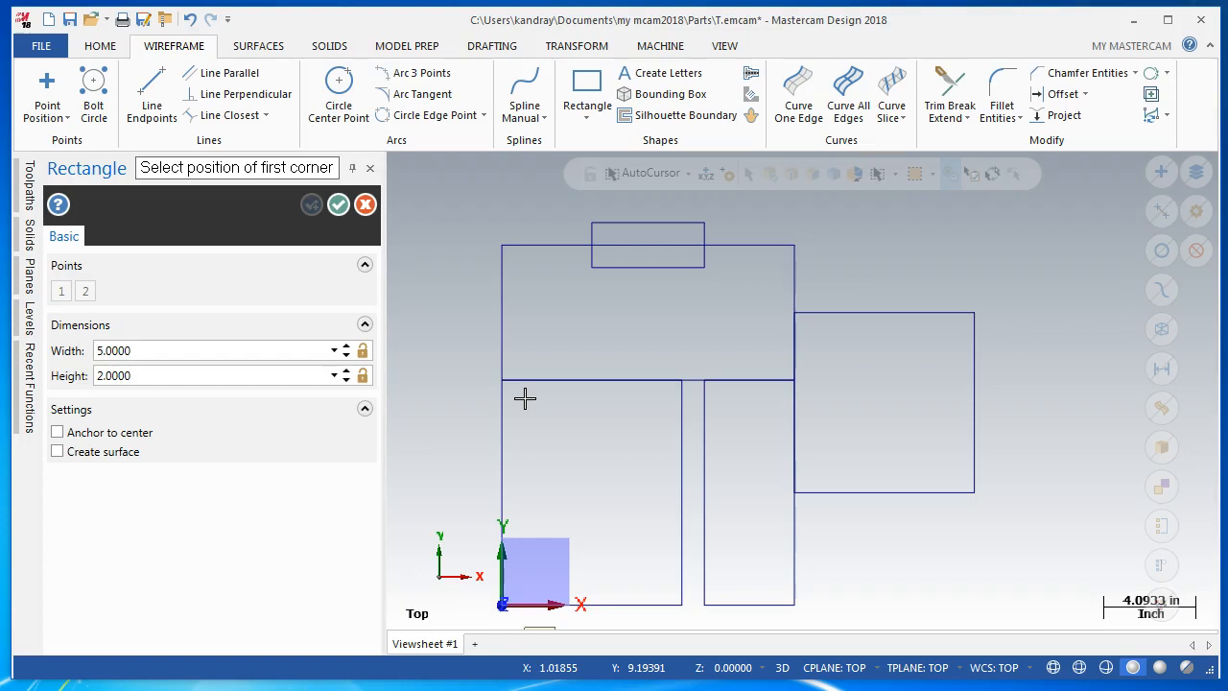
Draw a rectangle about 0.60 by 1.72 downward from the midpoint of the 8 by 8 rectangle's top edge and exit the Rectangle command
left_click(597, 441)
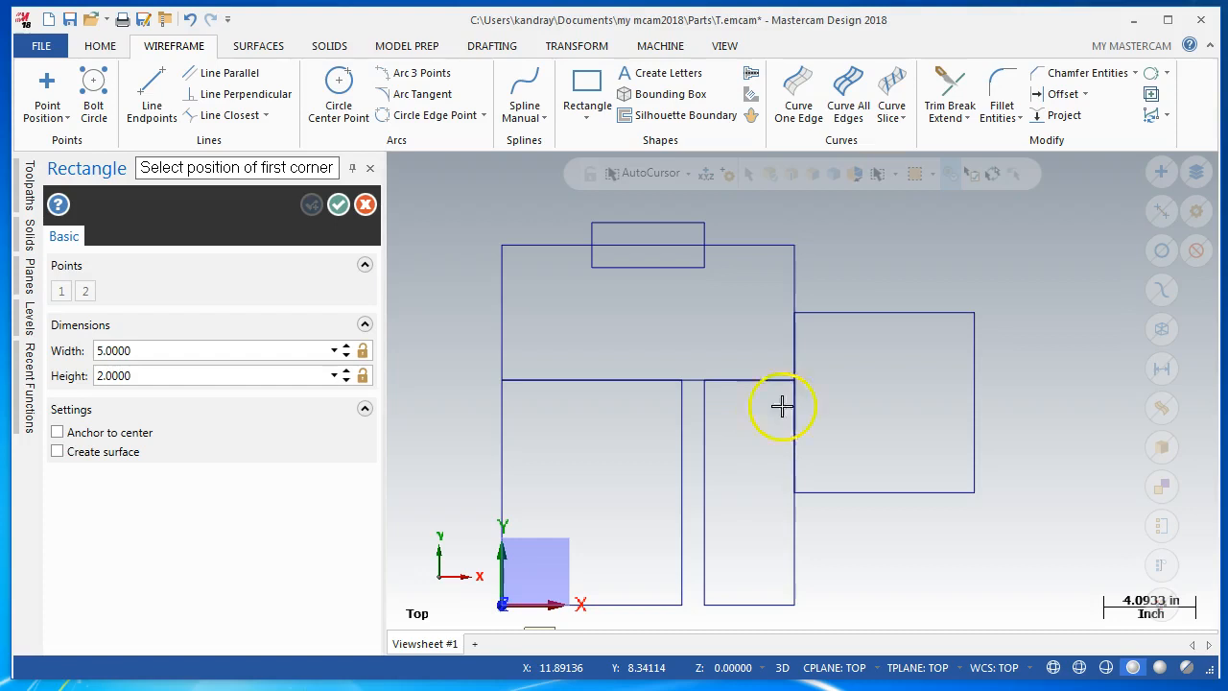
left_click(885, 313)
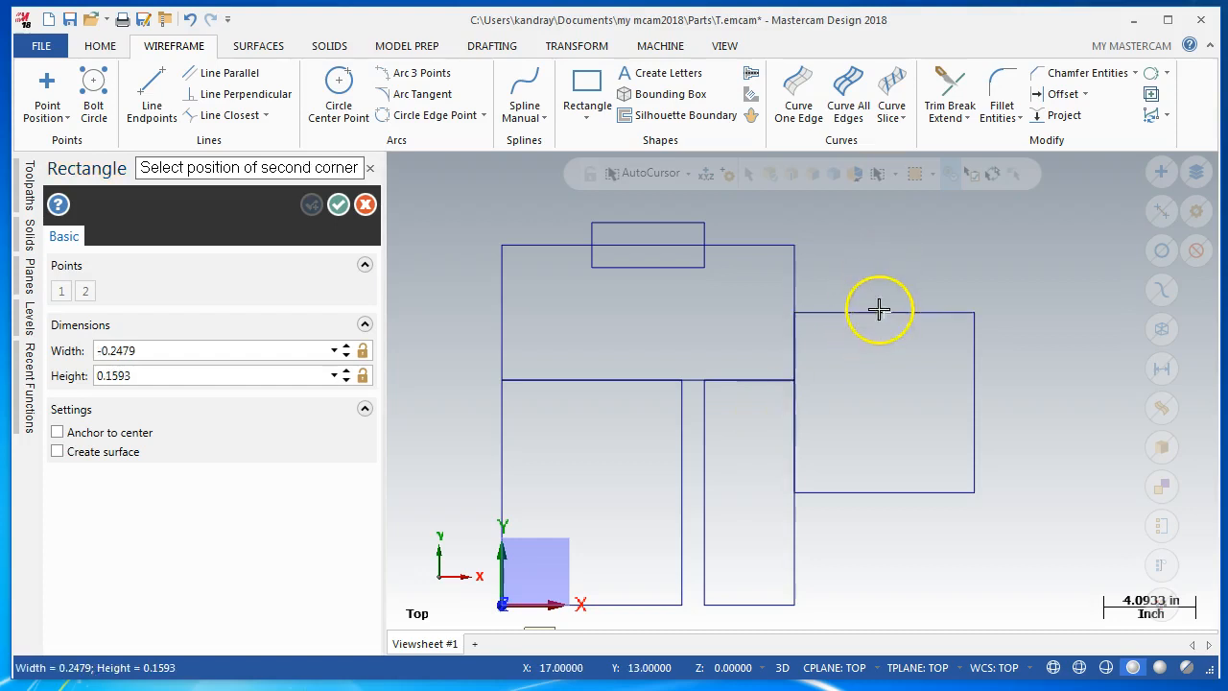
left_click(898, 350)
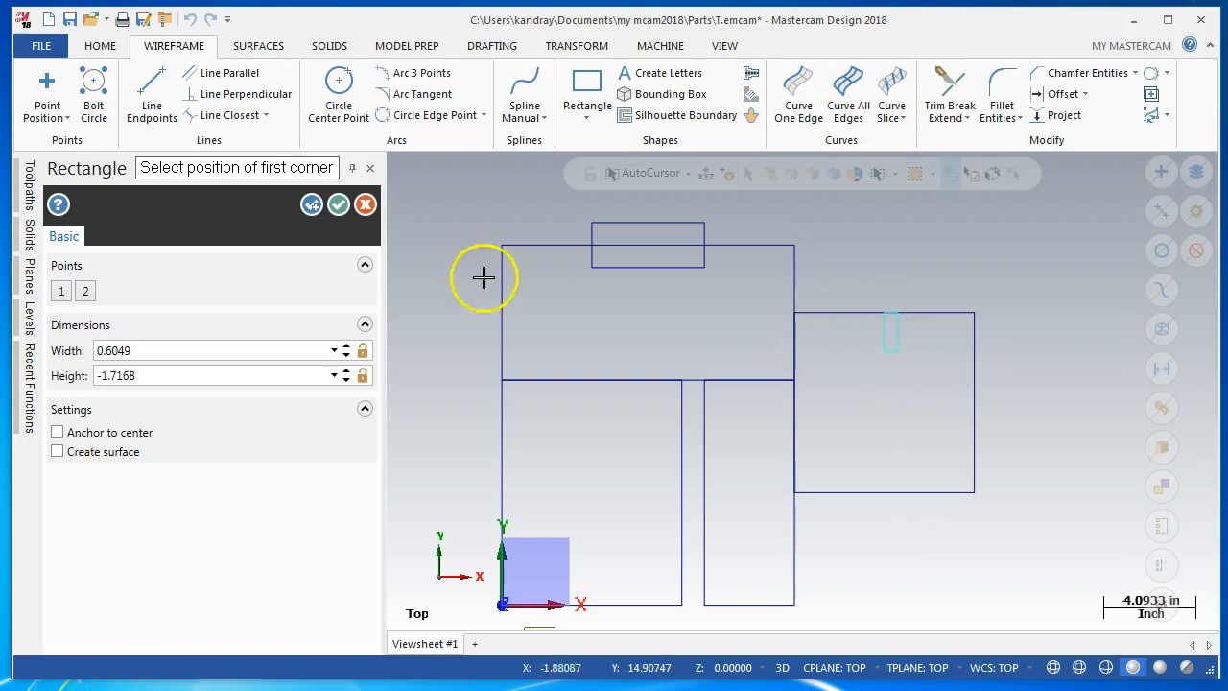
left_click(365, 206)
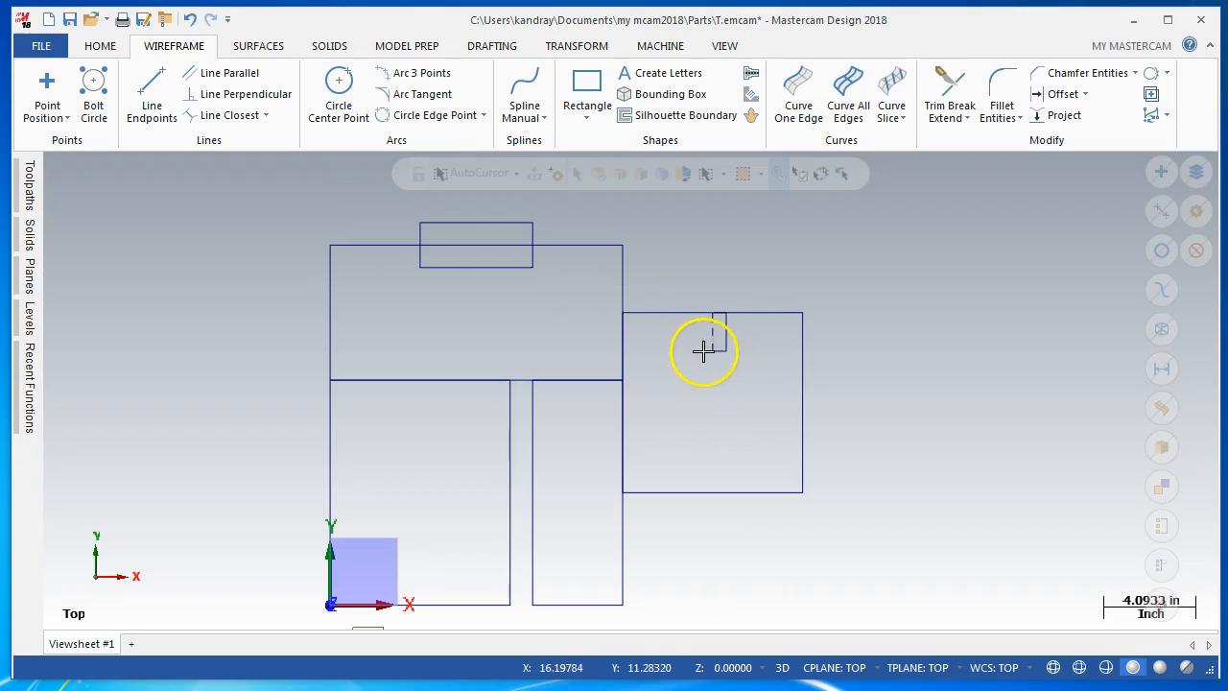
Delete the small rectangle inside the 8 by 8 rectangle, select all line entities, and clear that selection
left_click_drag(688, 363, 745, 296)
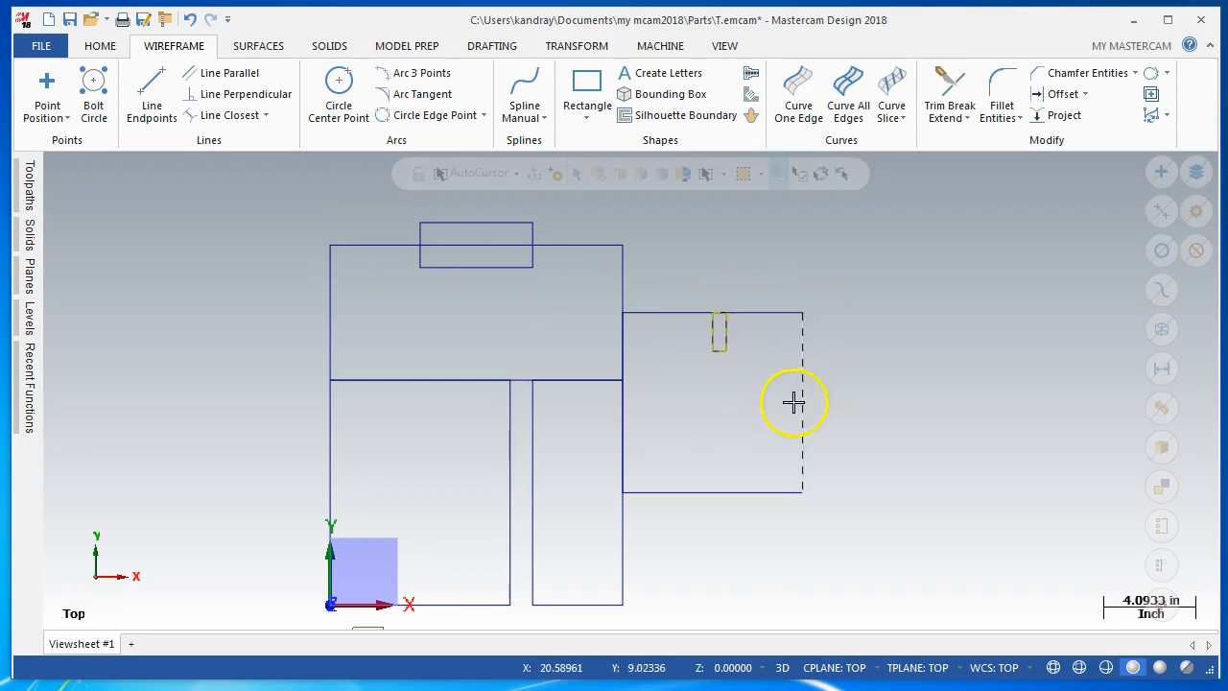
key("Delete")
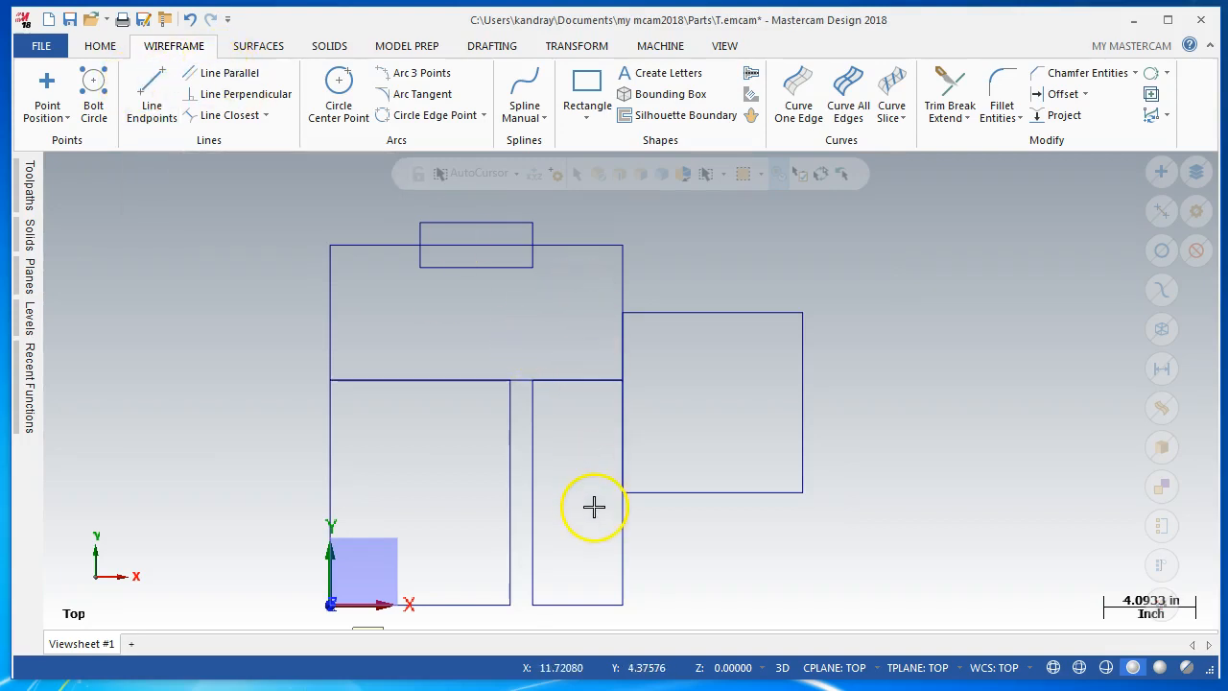
left_click(1161, 211)
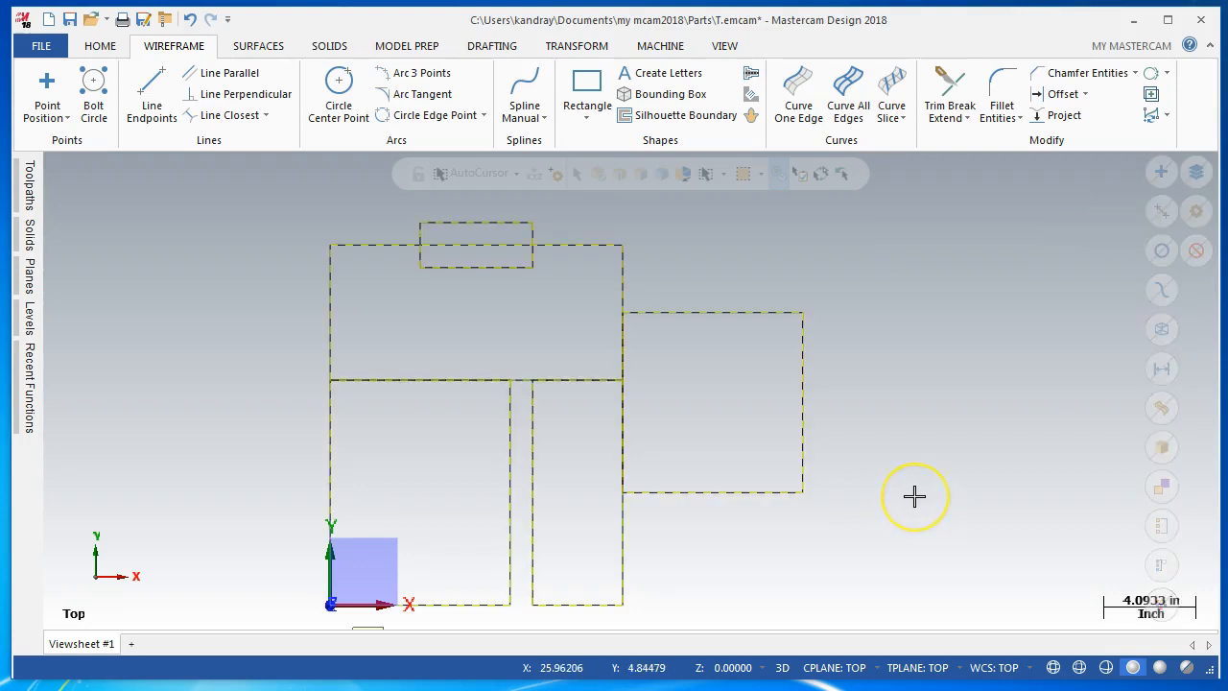
left_click(1195, 250)
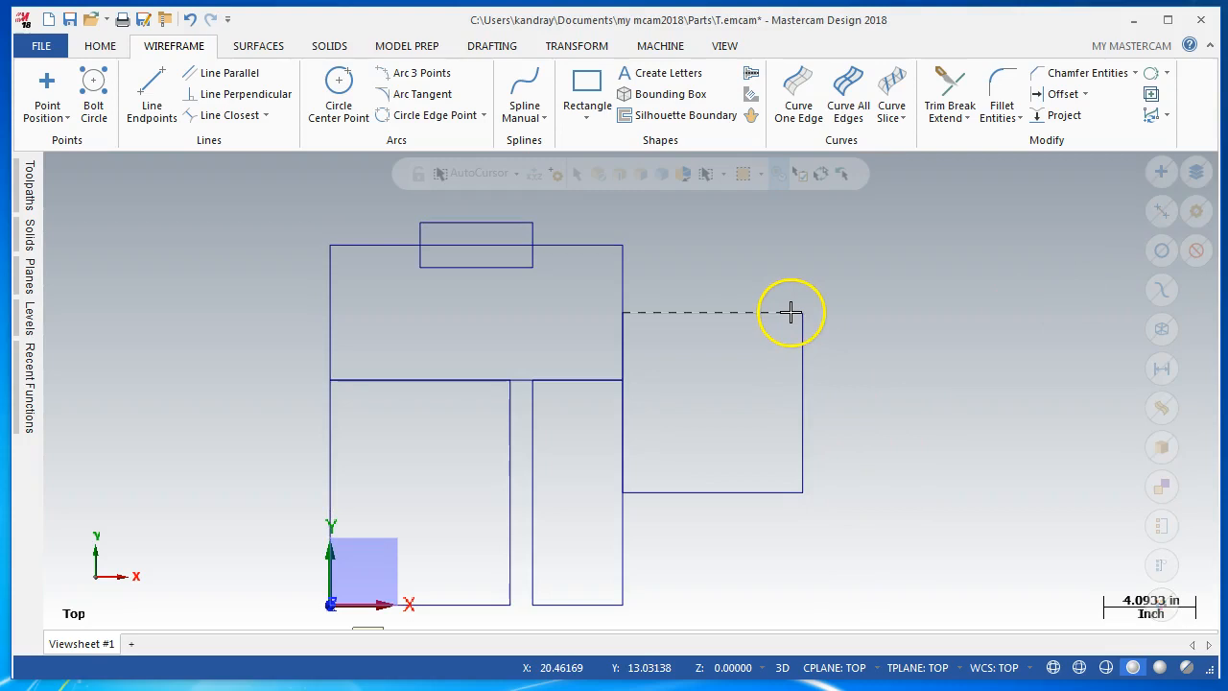
Delete the whole 8 by 8 rectangle attached to the narrow rectangle's right edge
left_click_drag(835, 529, 575, 255)
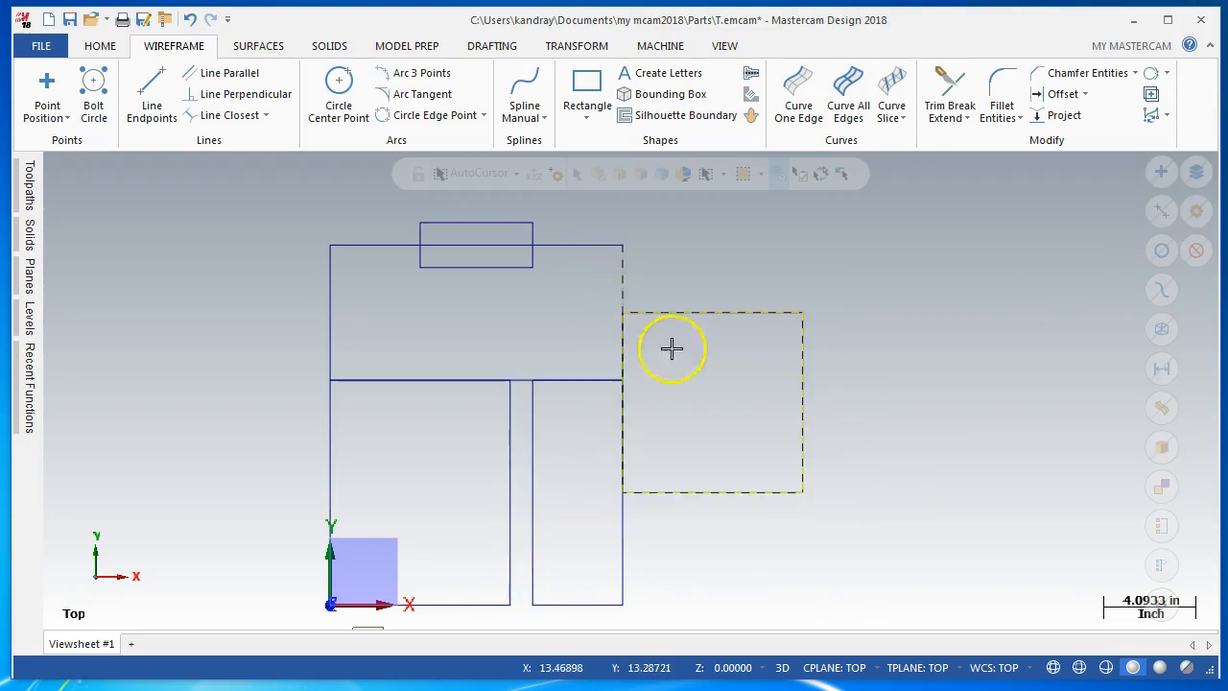
key("Delete")
right_click(806, 419)
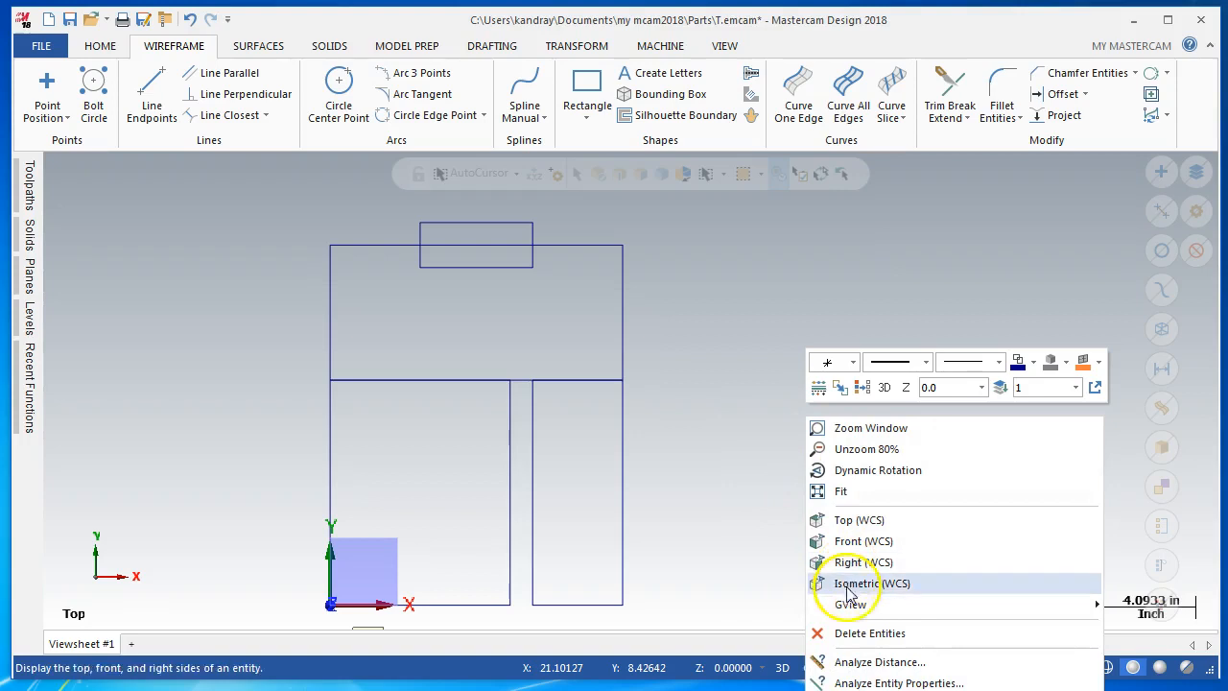
left_click(705, 446)
Delete the bottom line of the 13 by 6 rectangle
left_click(596, 380)
right_click(596, 380)
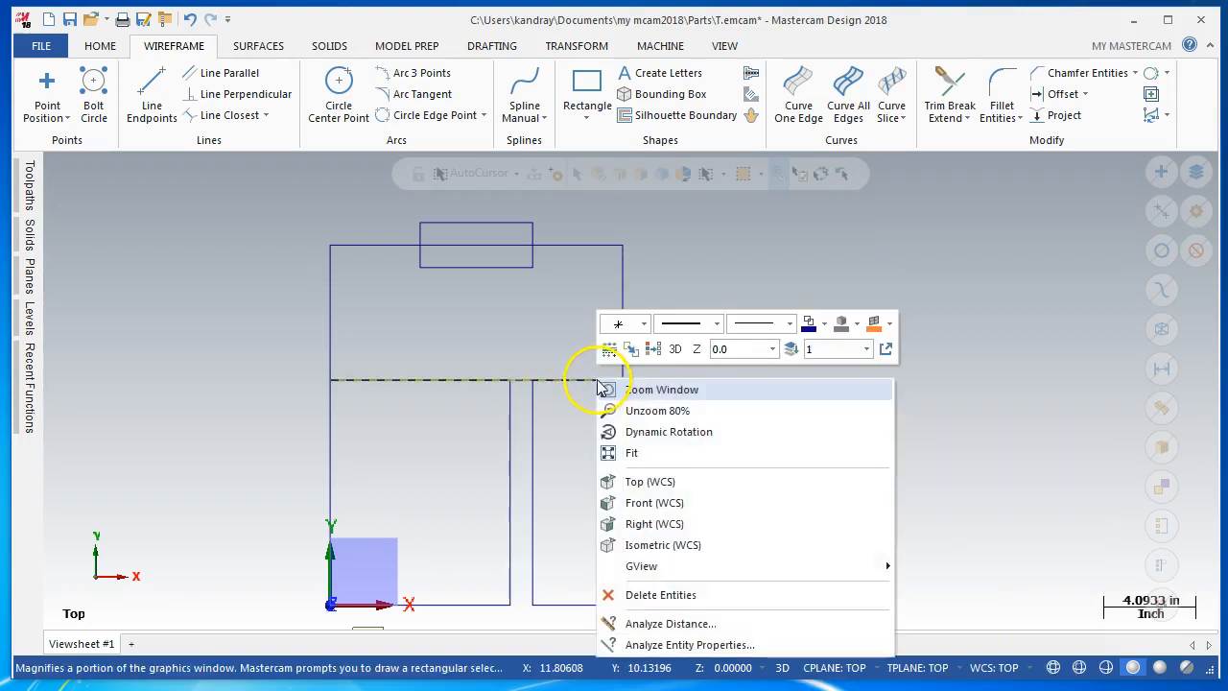
left_click(694, 591)
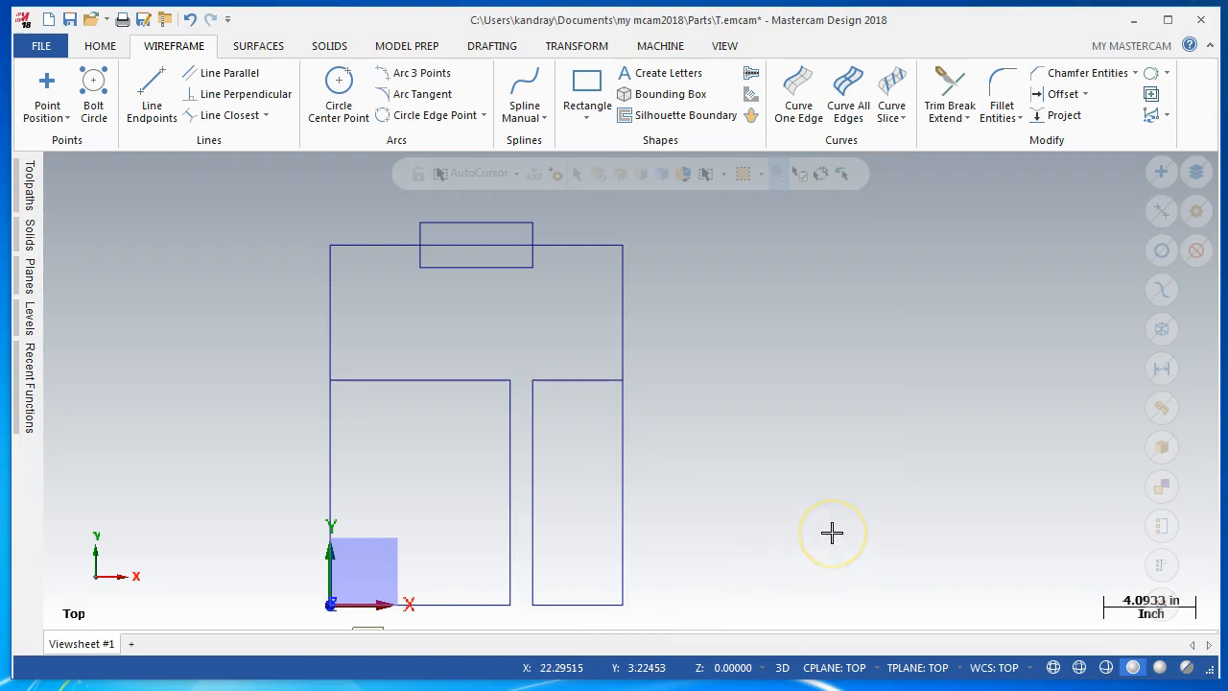